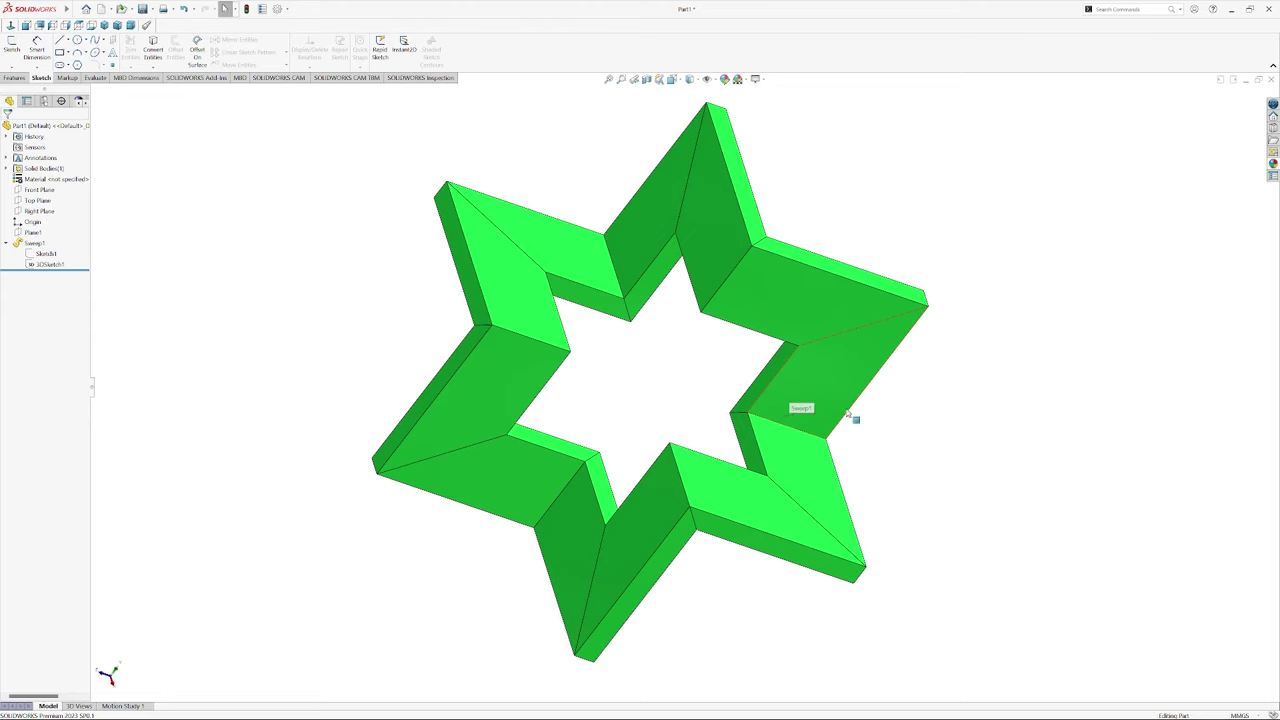
Orbit and zoom around the green star frame to inspect it
middle_drag(957, 495, 949, 503)
scroll(914, 503, up, 2)
scroll(705, 372, down, 1)
scroll(698, 385, down, 2)
middle_drag(698, 385, 766, 420)
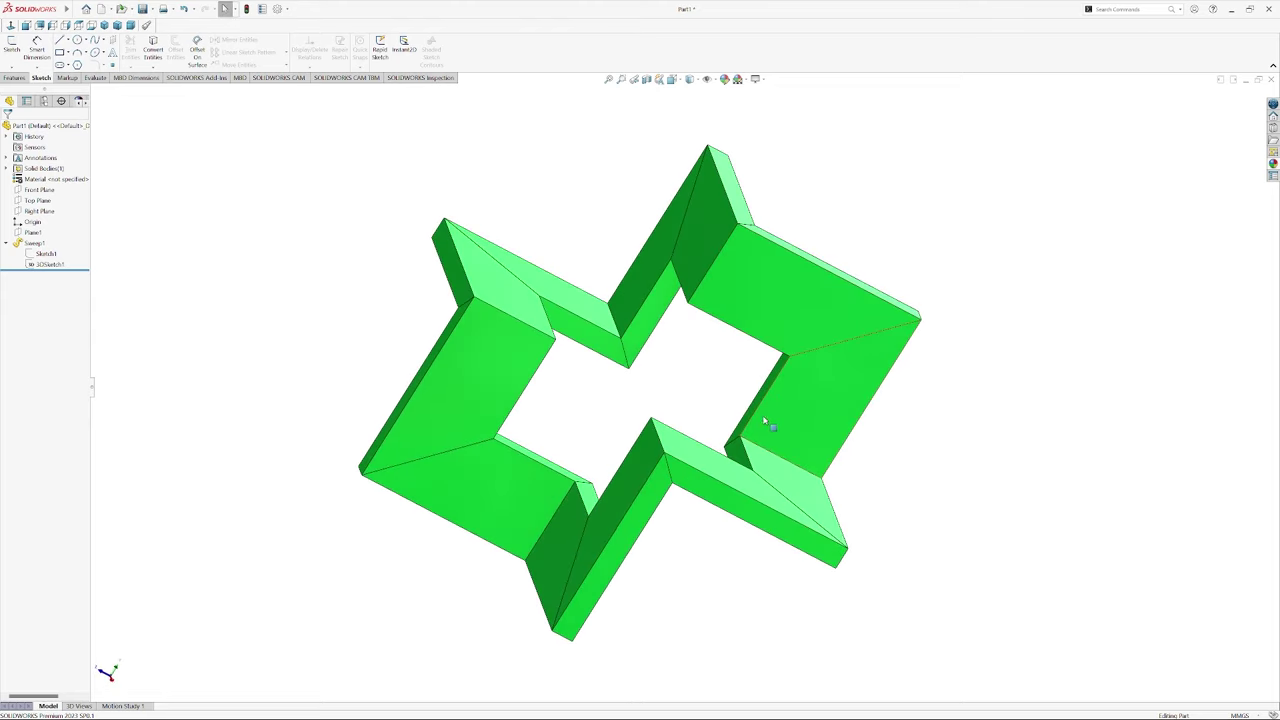
middle_drag(668, 437, 660, 397)
scroll(660, 397, up, 2)
scroll(658, 398, down, 3)
mouse_move(842, 463)
middle_down()
mouse_move(960, 508)
mouse_move(834, 517)
middle_up()
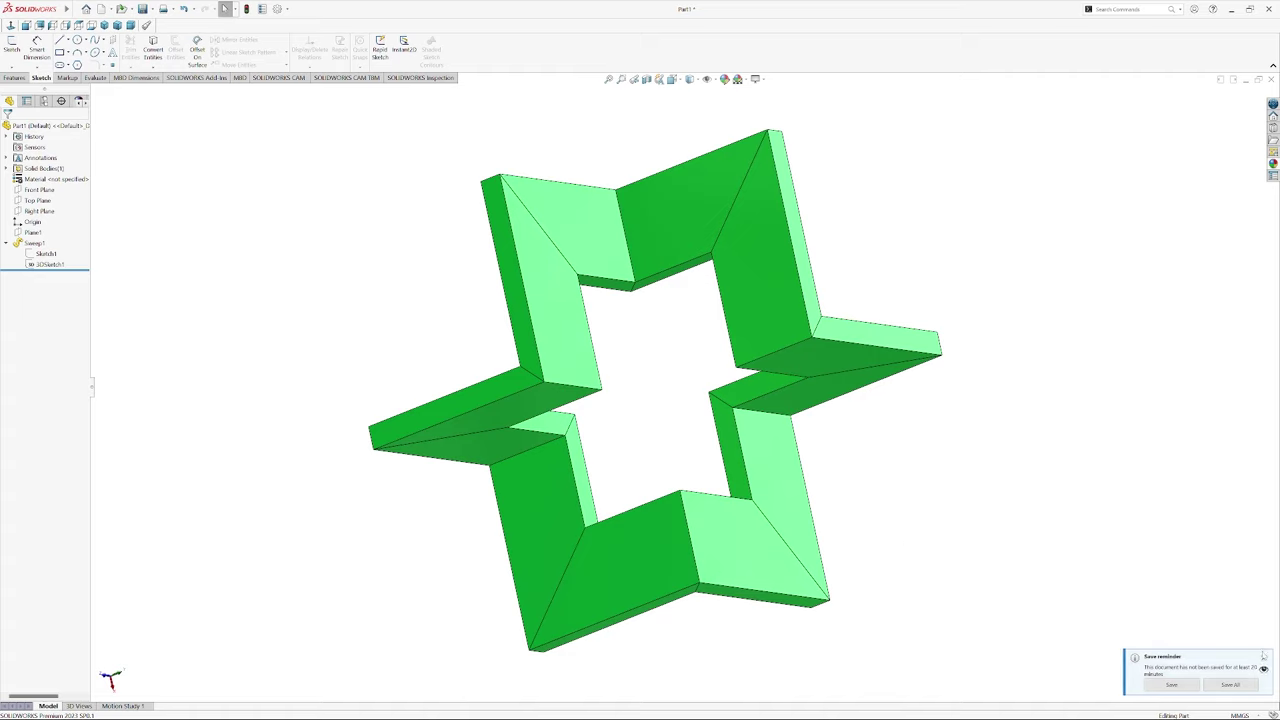
Dismiss the save reminder and view the star face-on from the front
click(1264, 658)
middle_drag(800, 421, 511, 464)
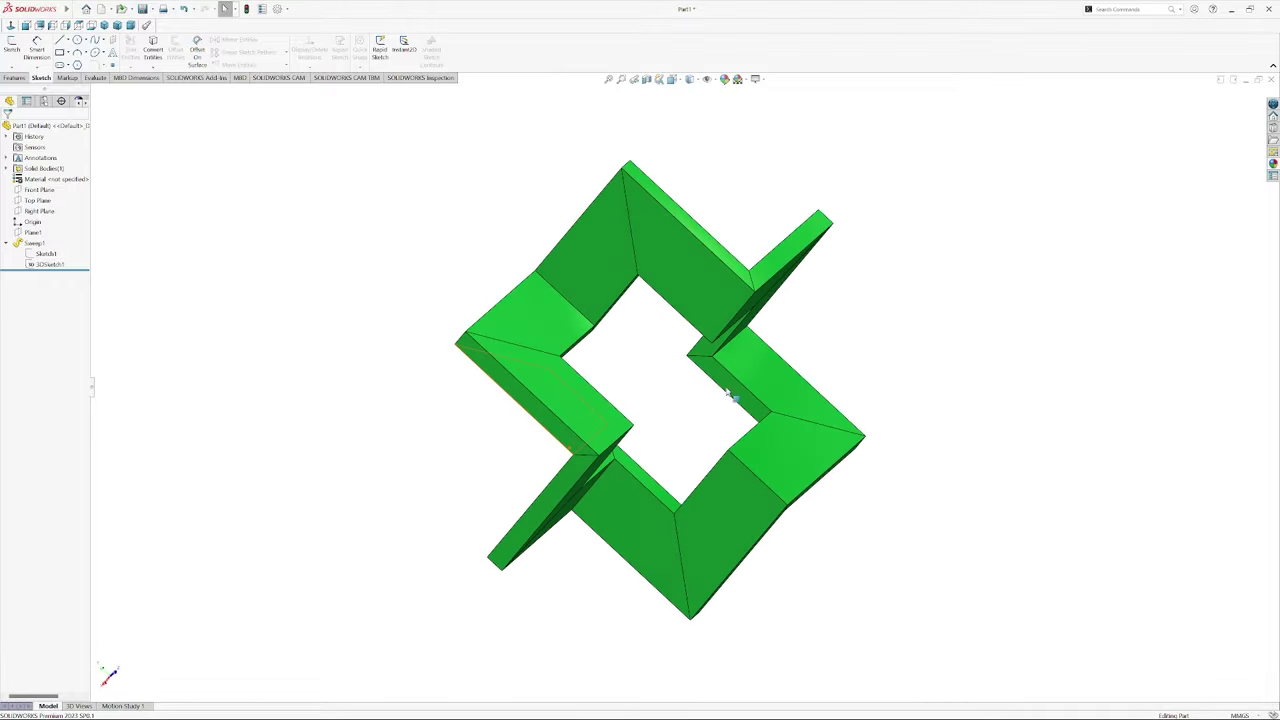
scroll(663, 380, up, 2)
key(ctrl+1)
scroll(685, 447, down, 2)
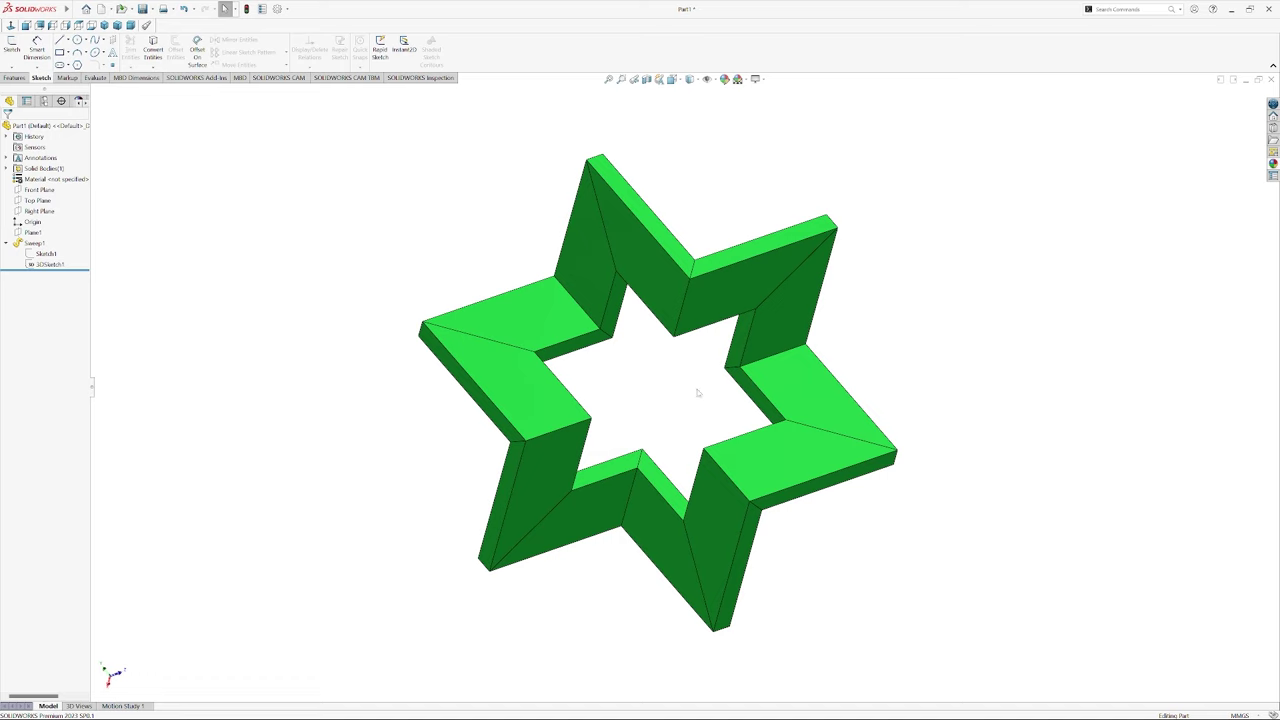
Snap the star to the isometric view and start a new part document
mouse_move(900, 450)
middle_down()
mouse_move(894, 397)
mouse_move(691, 391)
middle_up()
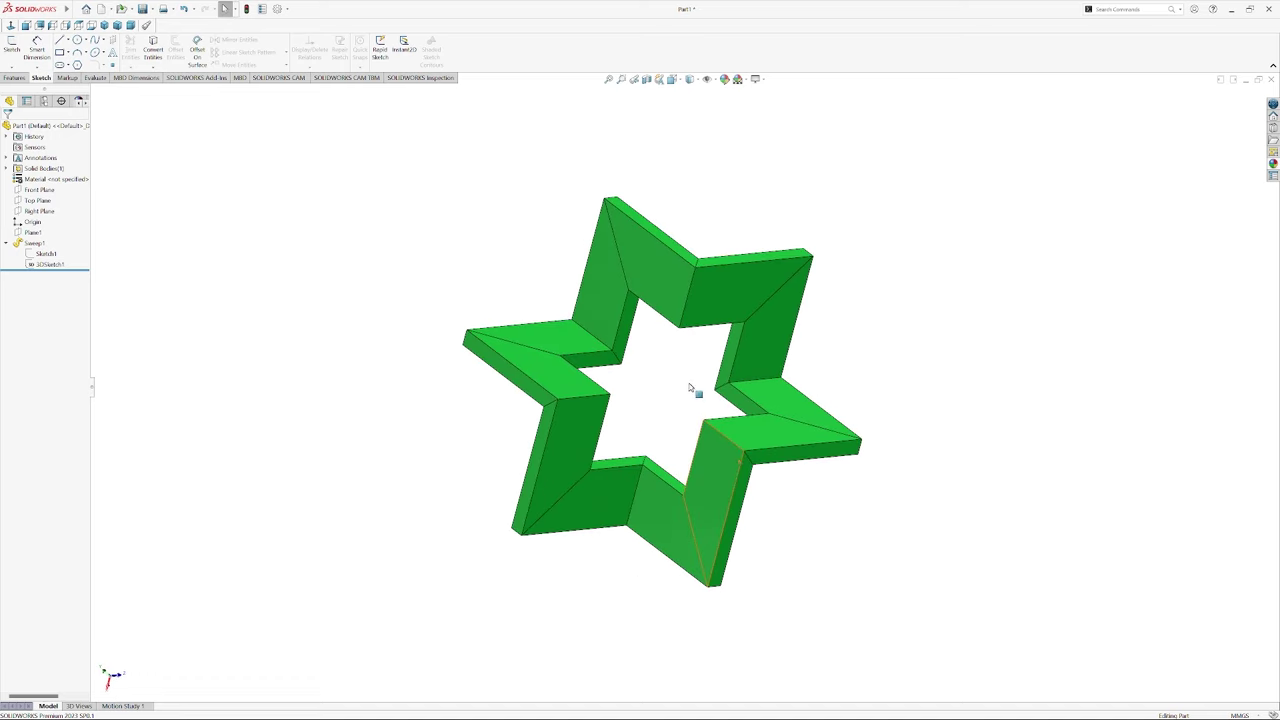
scroll(822, 427, down, 1)
scroll(876, 432, down, 1)
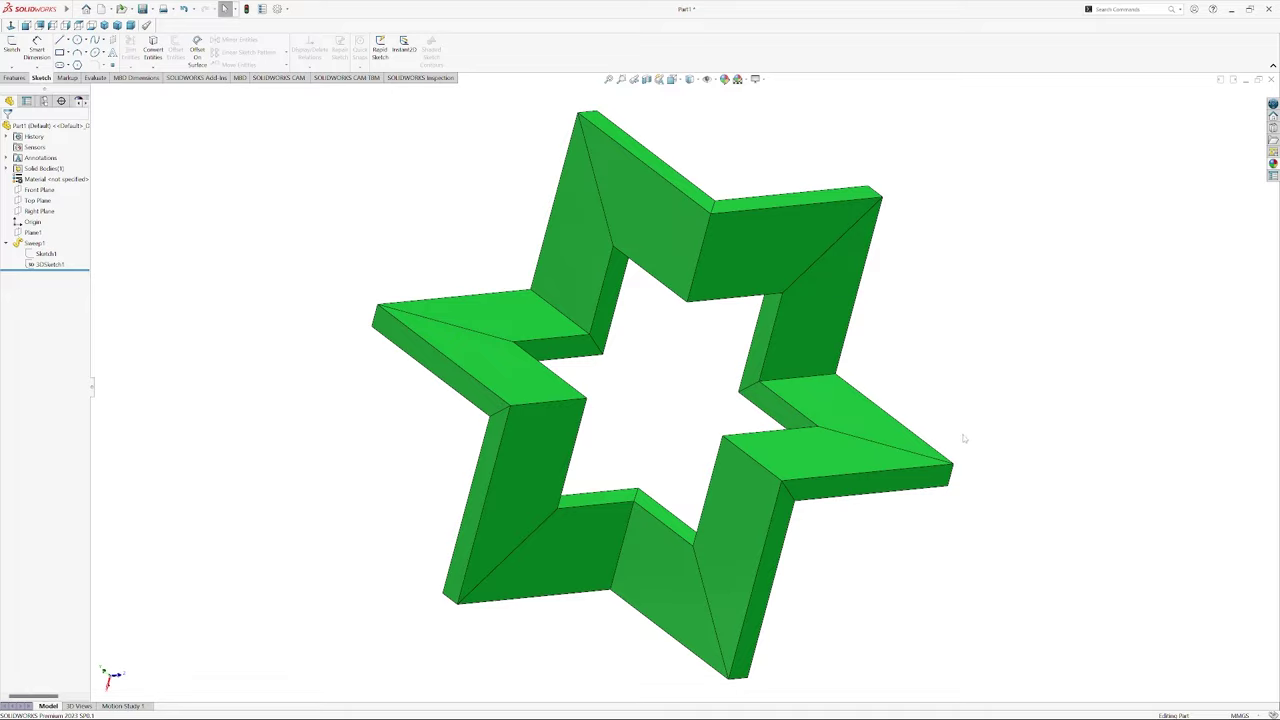
key(ctrl+7)
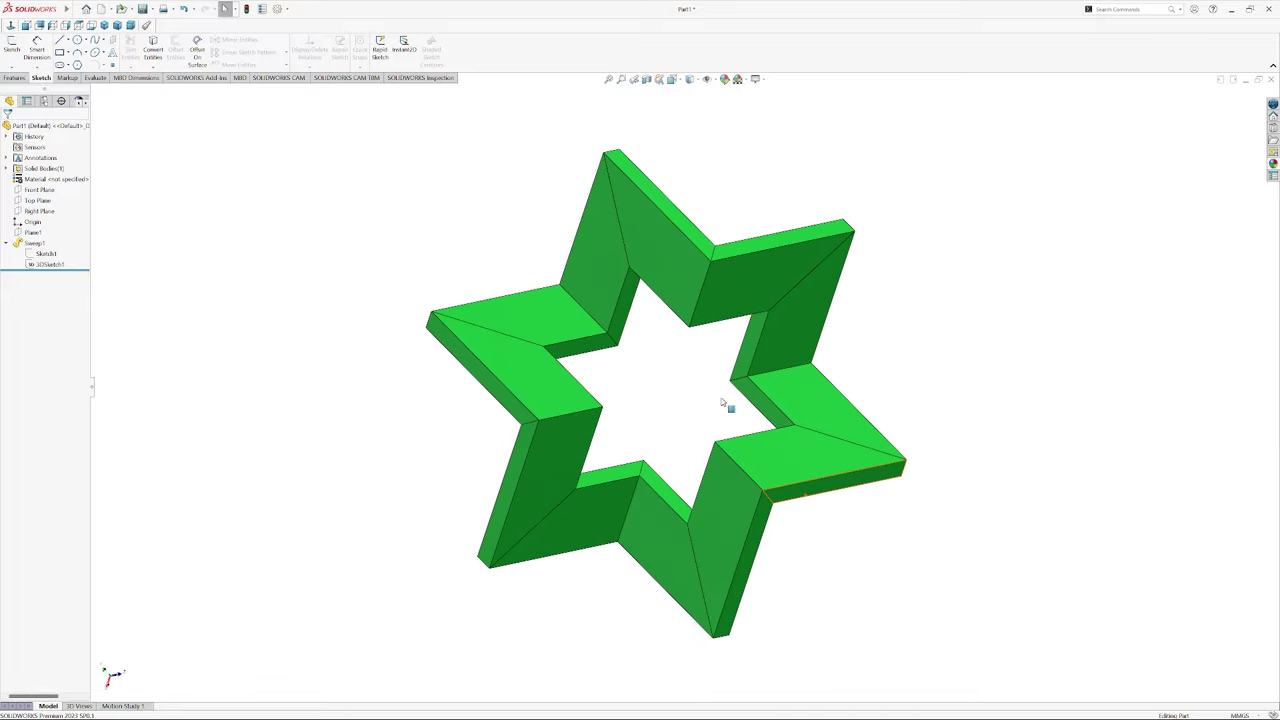
scroll(722, 402, down, 1)
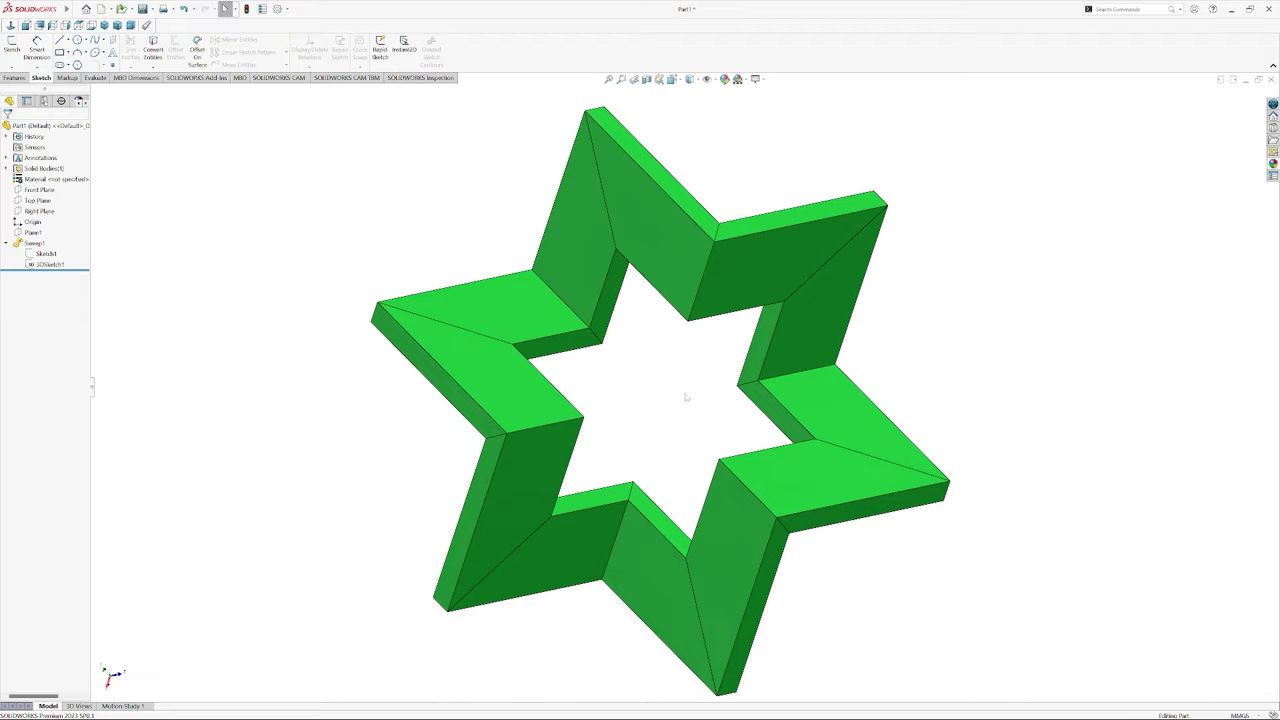
key(ctrl+n)
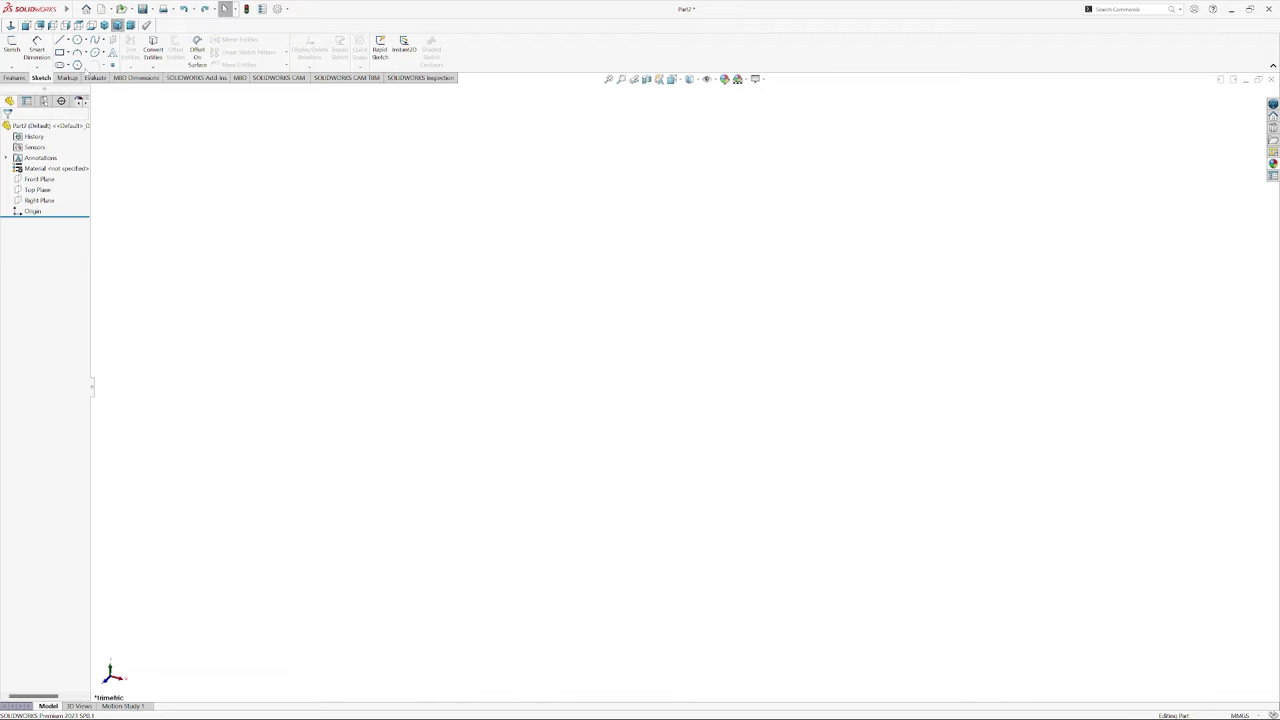
Start a 3D Sketch from the Sketch tab and activate the Line tool
click(38, 78)
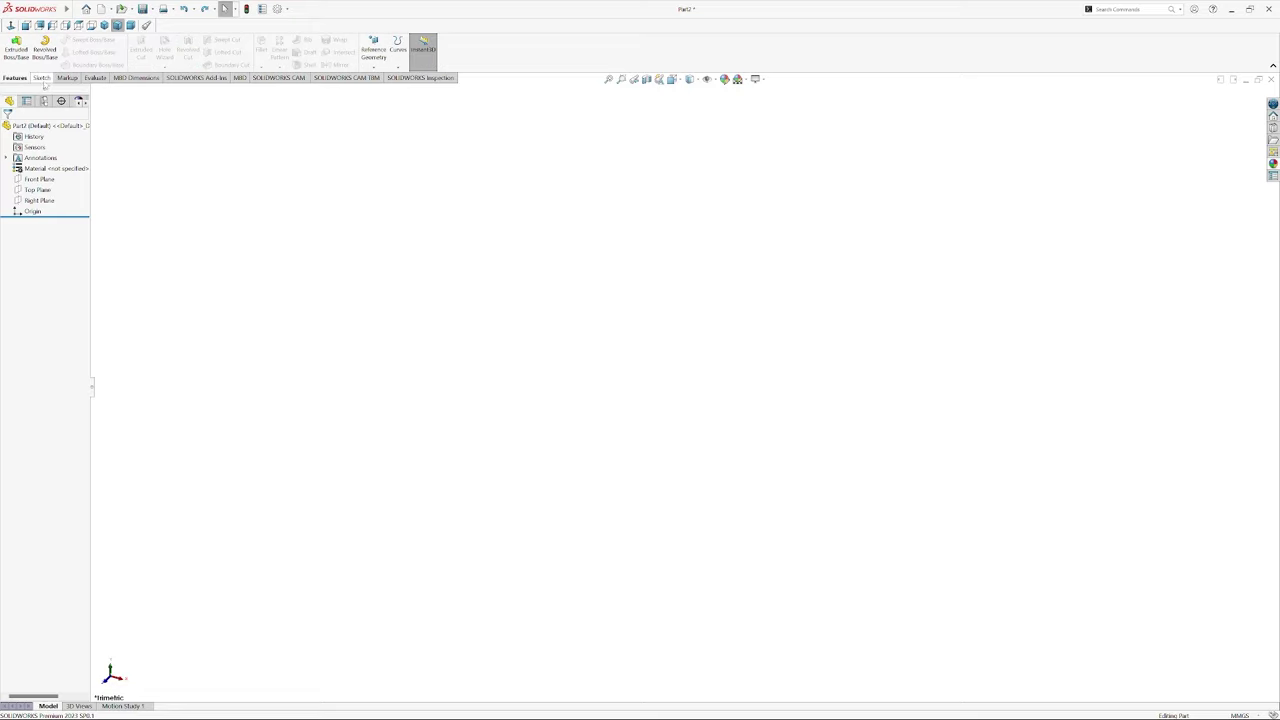
click(13, 67)
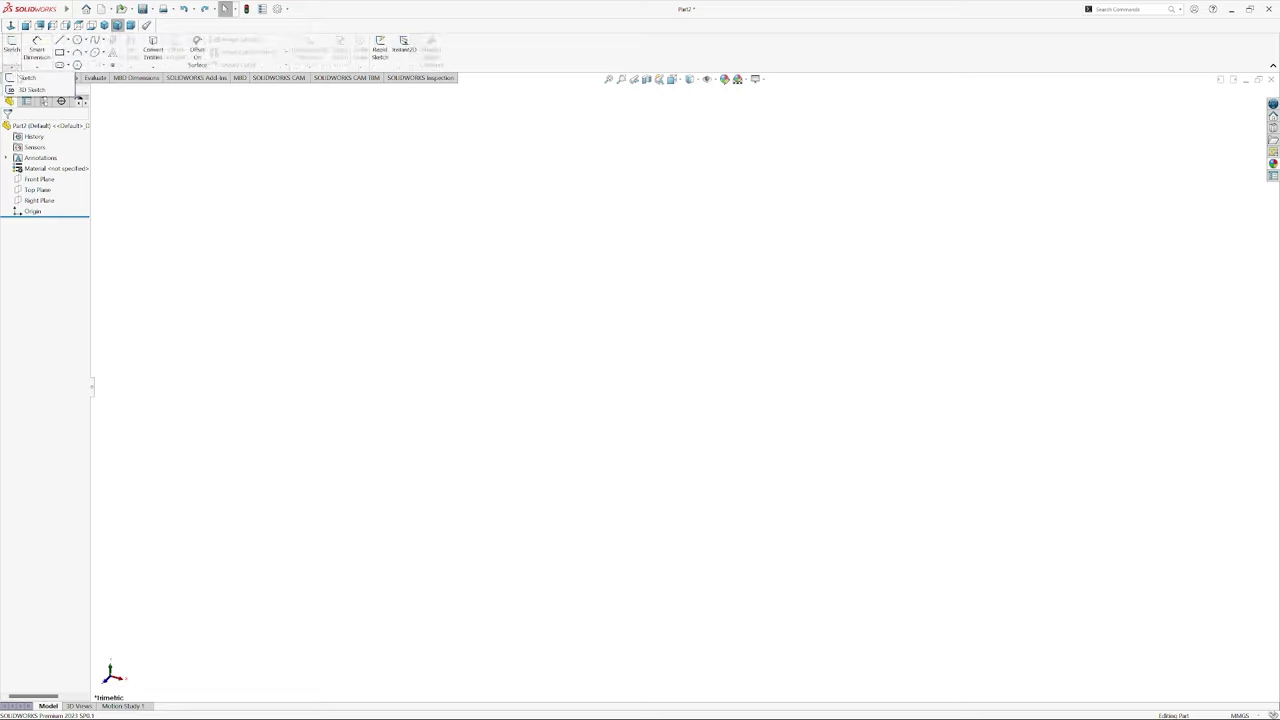
click(31, 89)
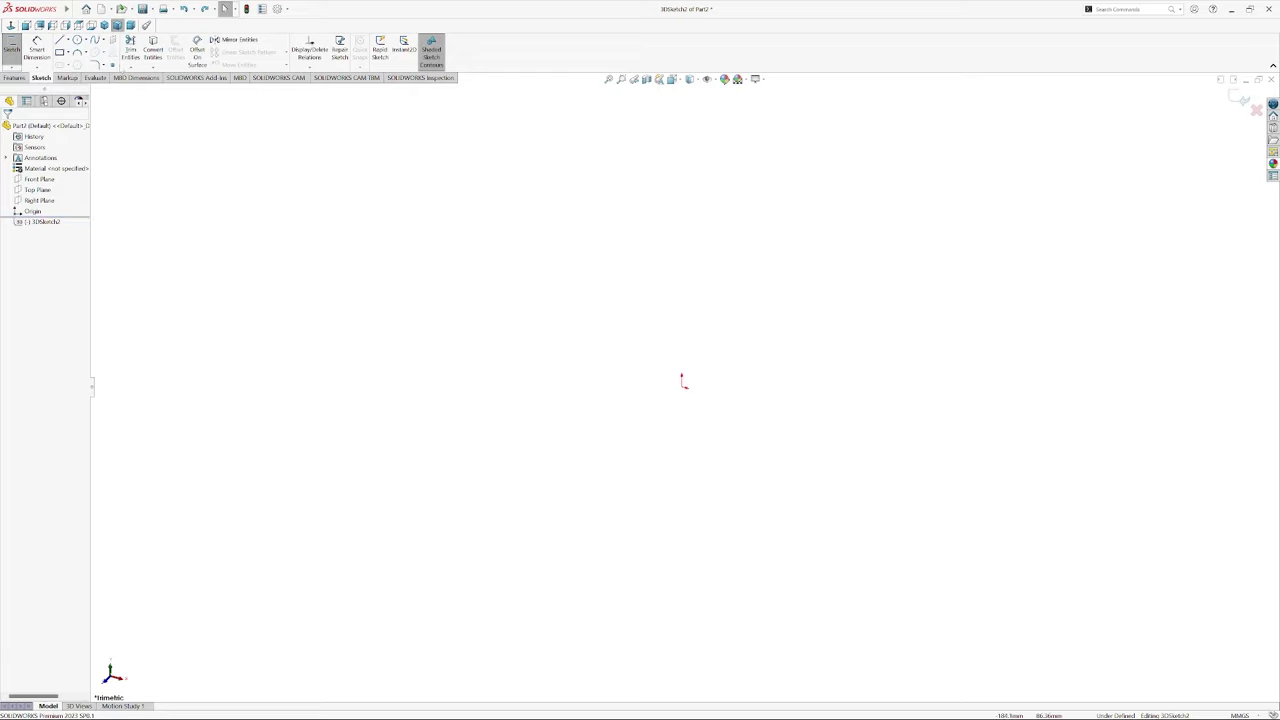
key(l)
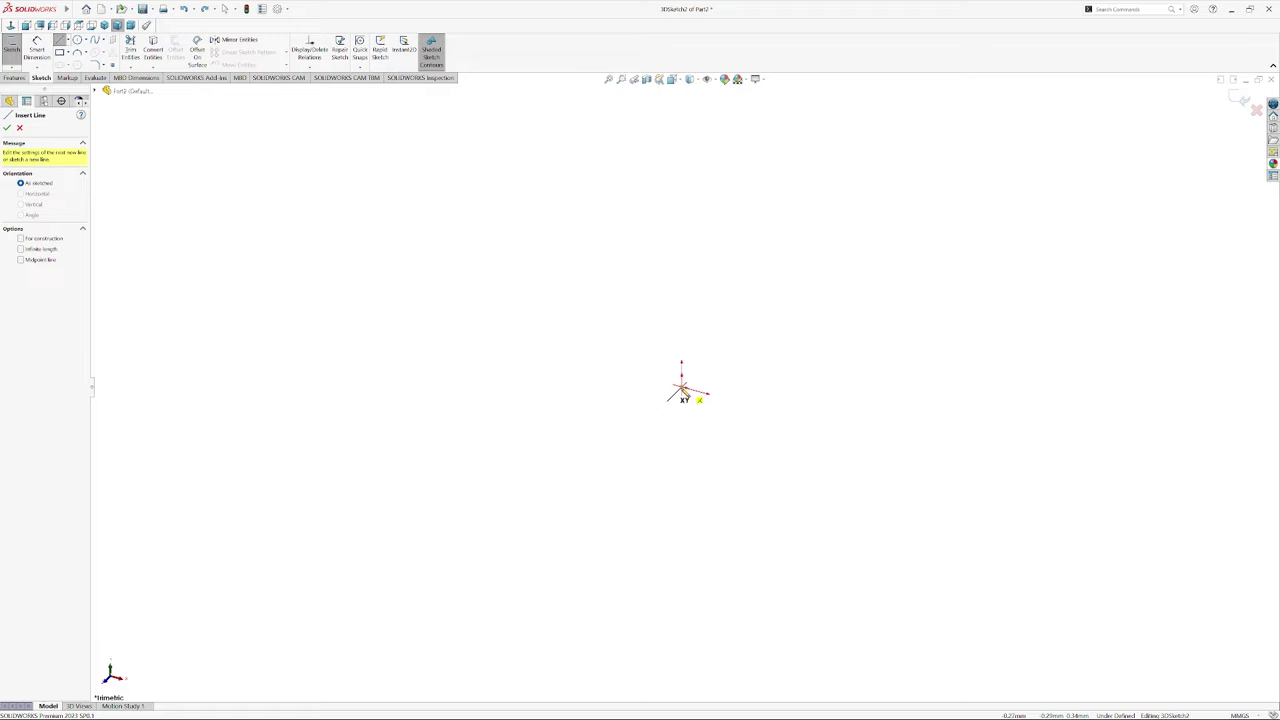
Draw five connected path lines from the origin, switching to the ZX plane midway
click(682, 388)
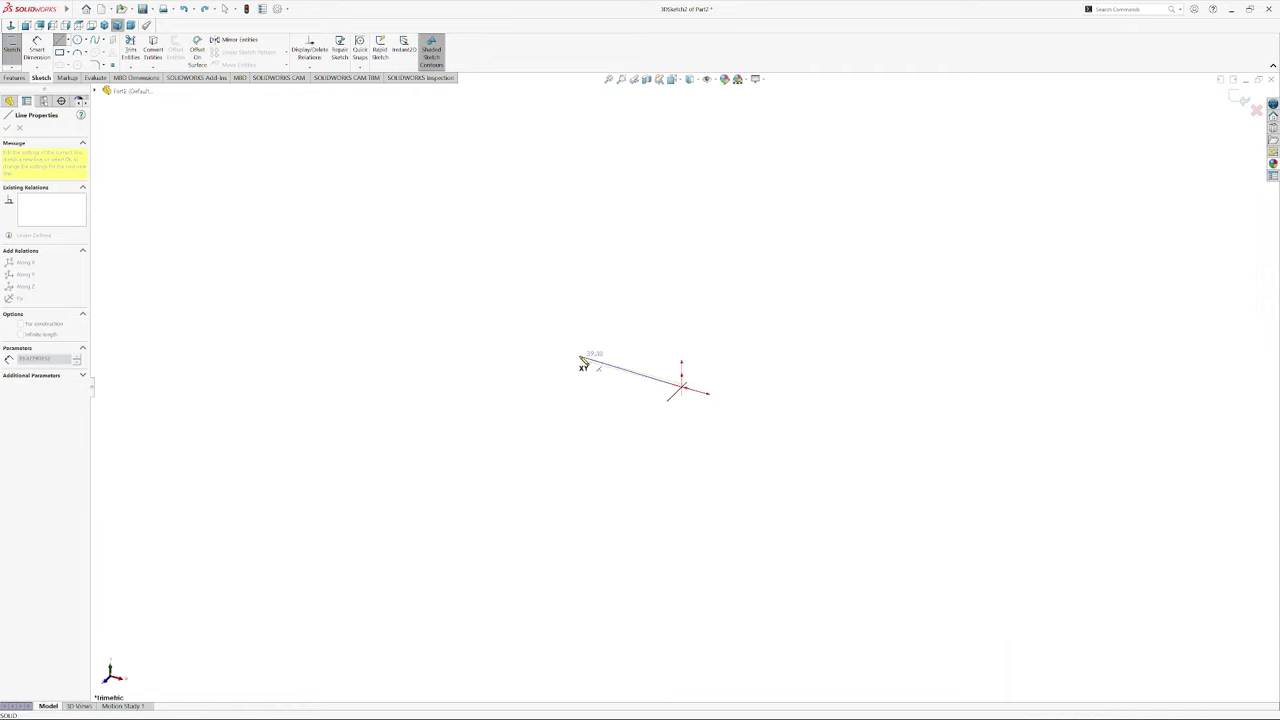
click(566, 357)
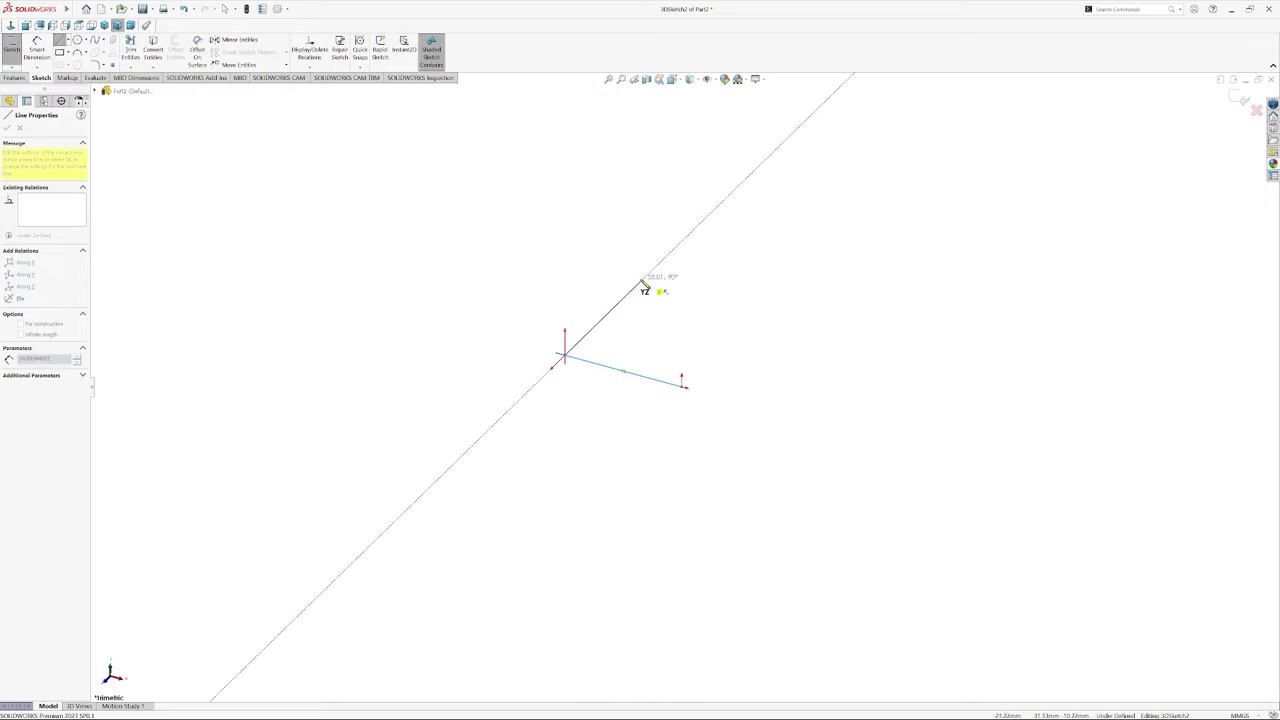
click(643, 284)
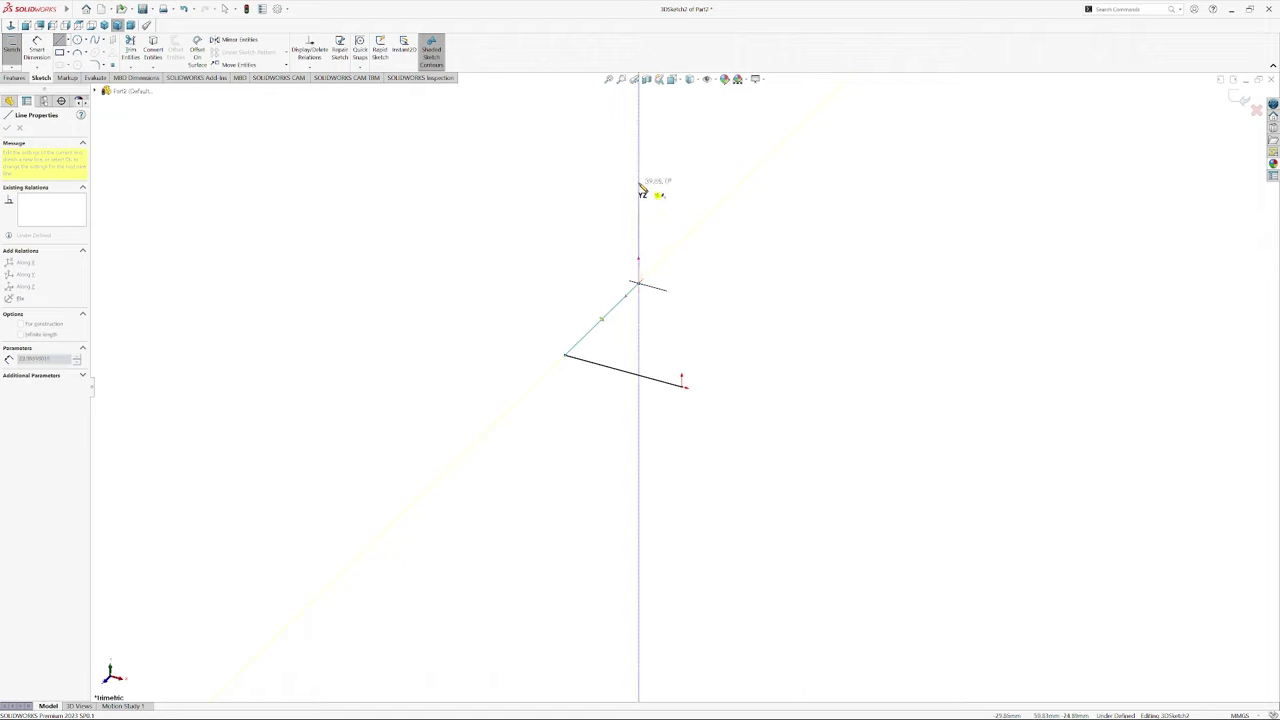
click(640, 182)
key(Tab)
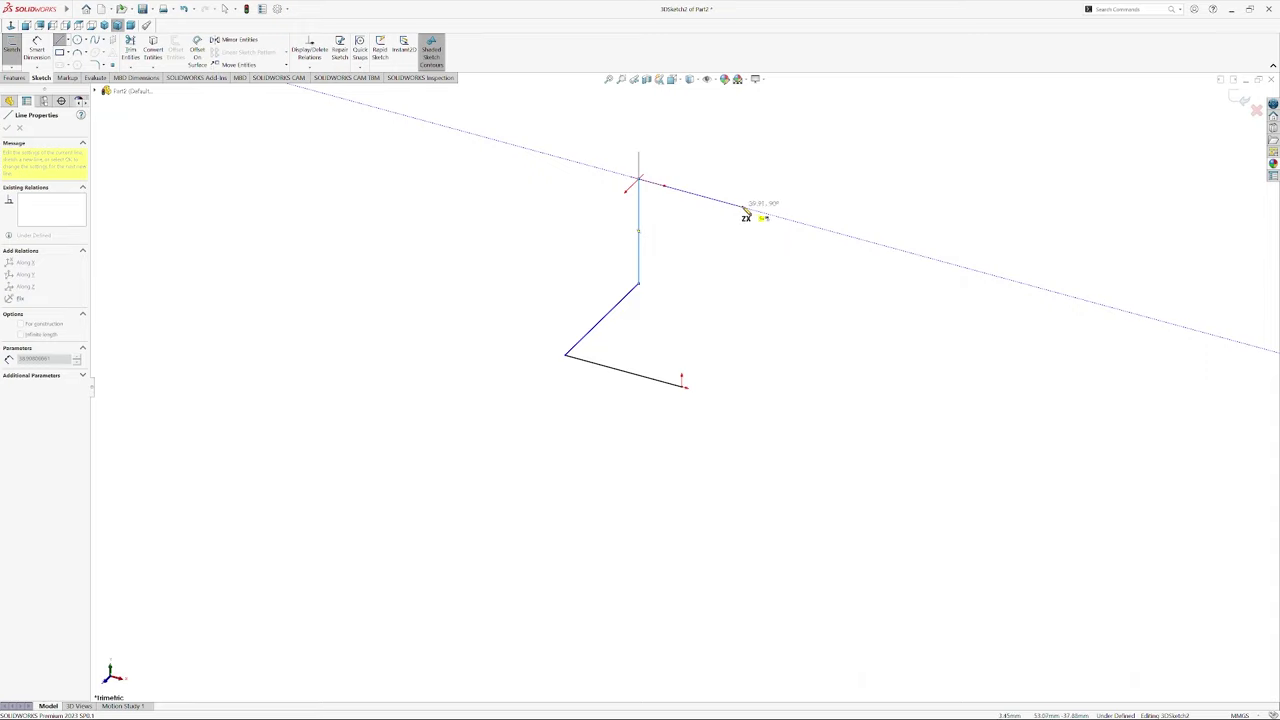
click(742, 208)
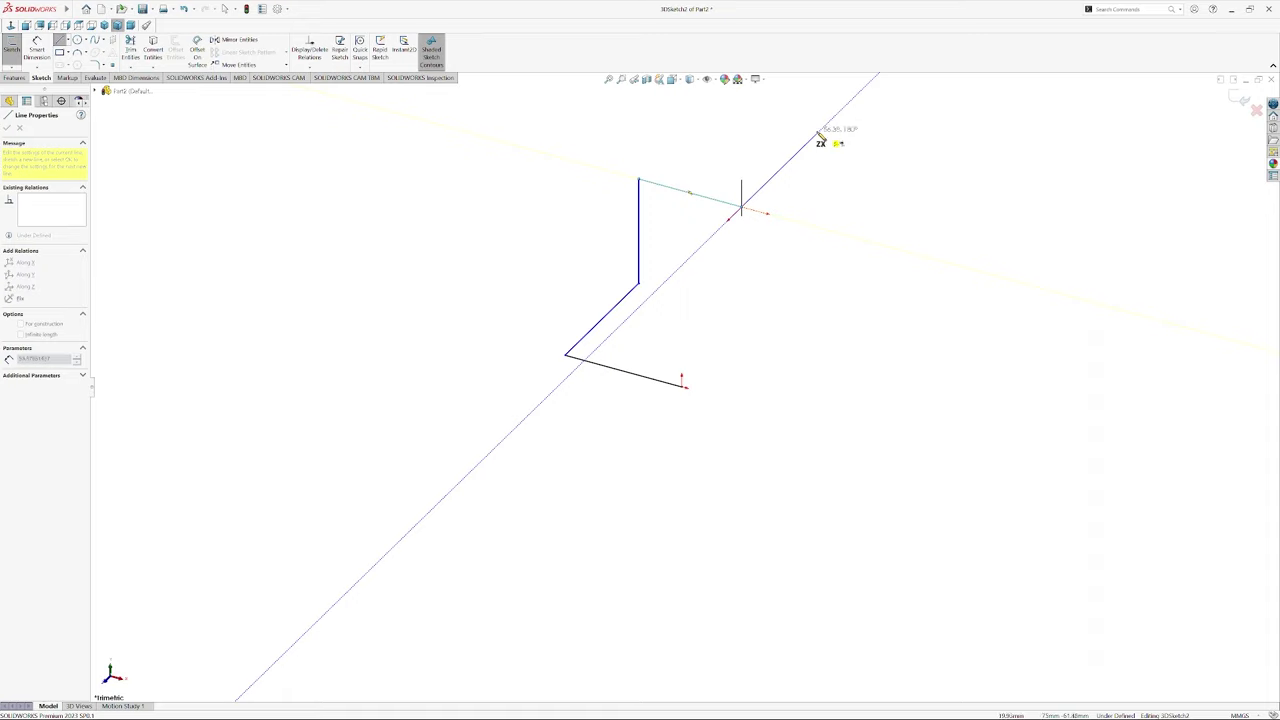
click(817, 136)
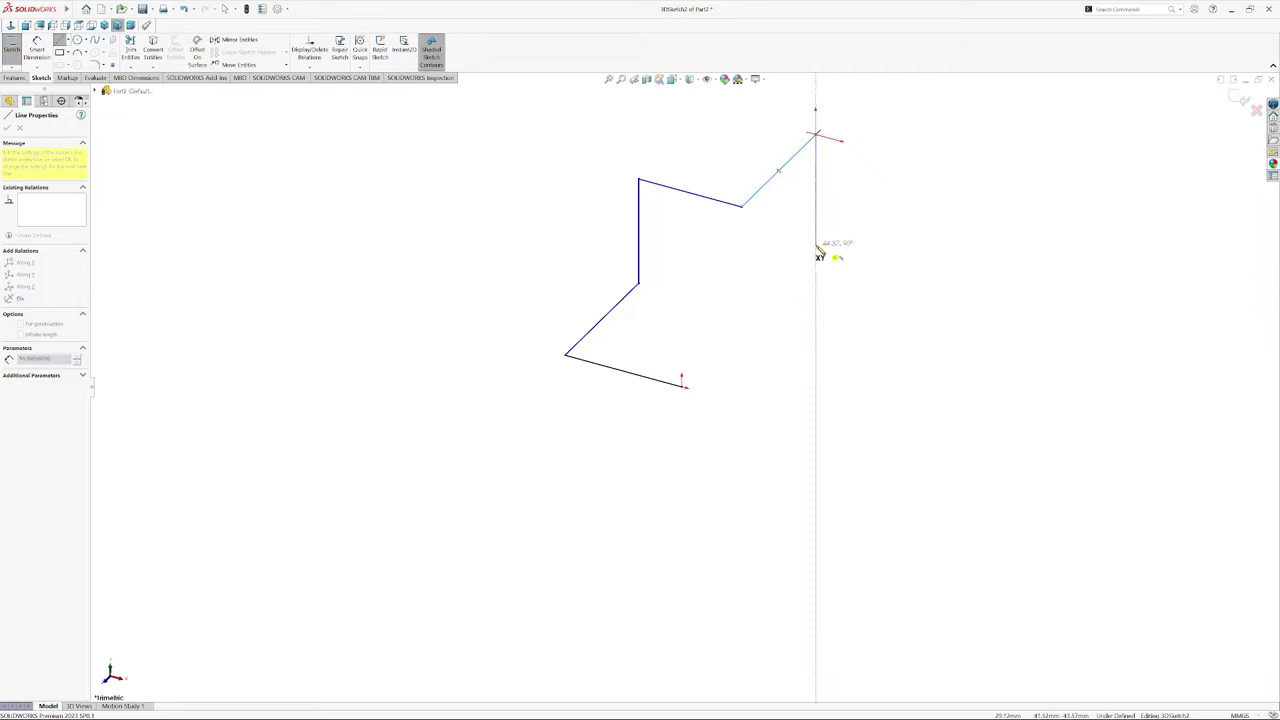
Draw the remaining seven star lines, closing the outline back at the origin
click(817, 248)
key(Tab)
key(Tab)
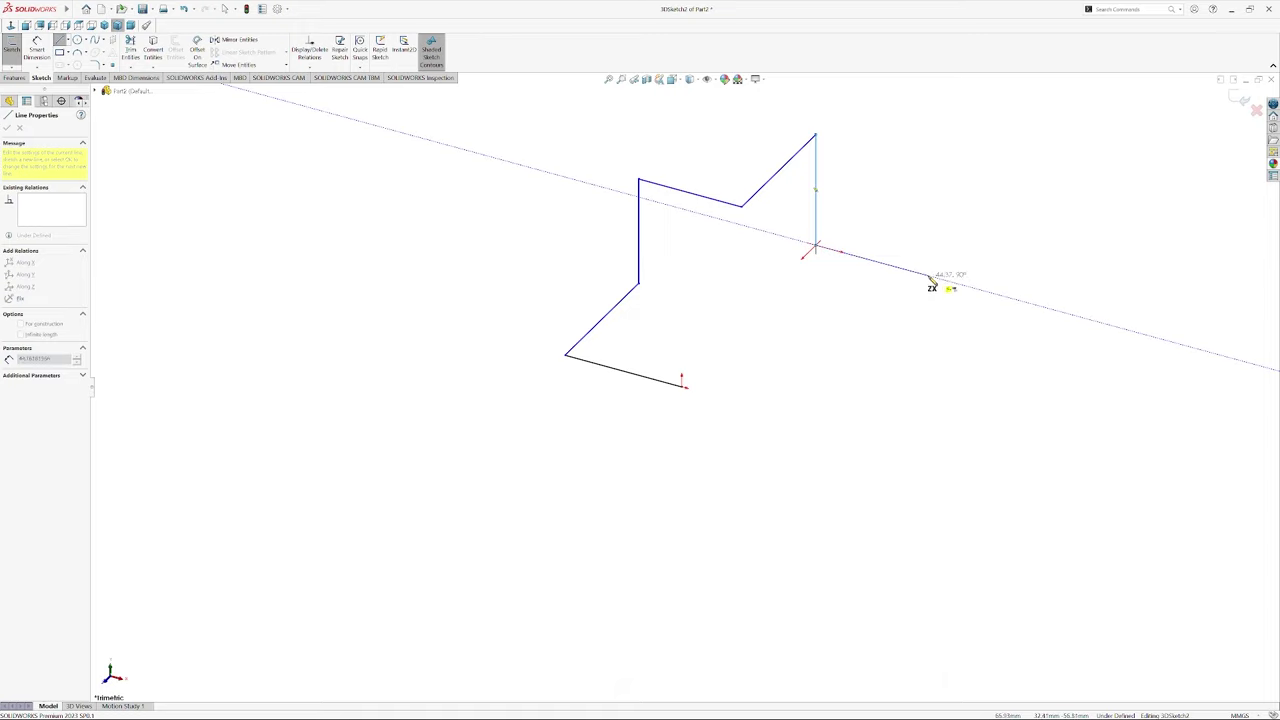
click(919, 274)
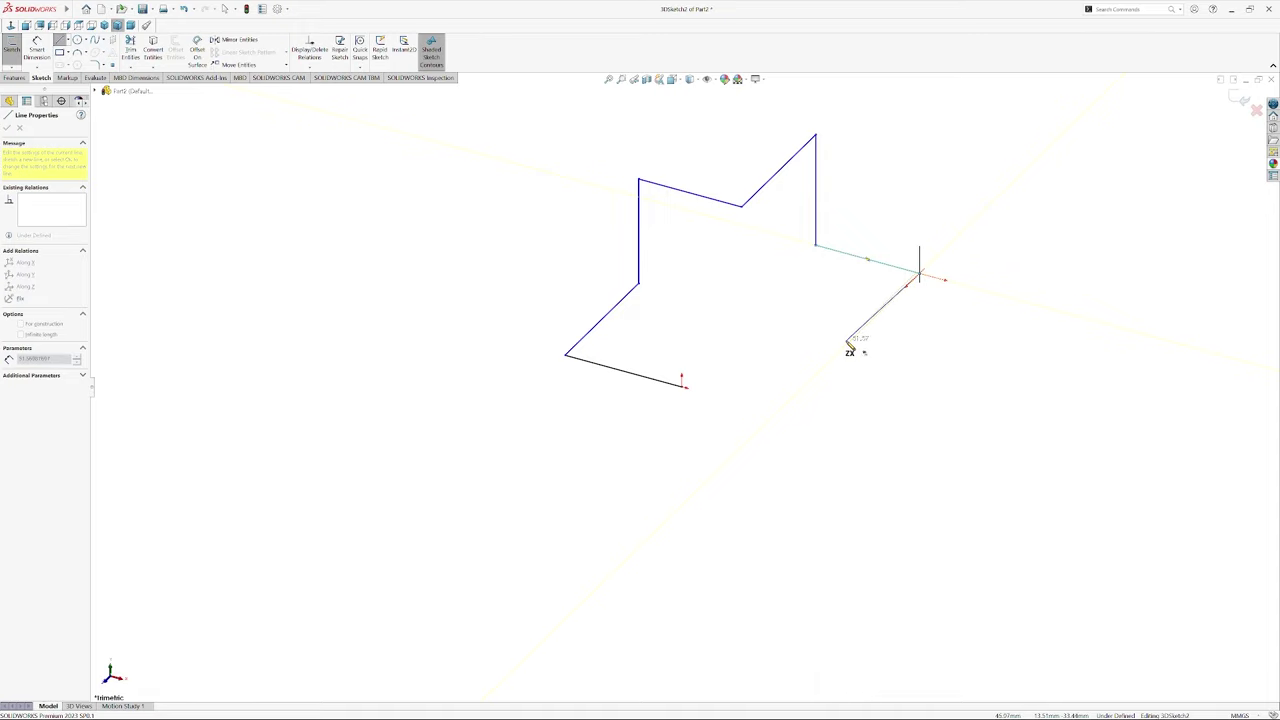
click(848, 343)
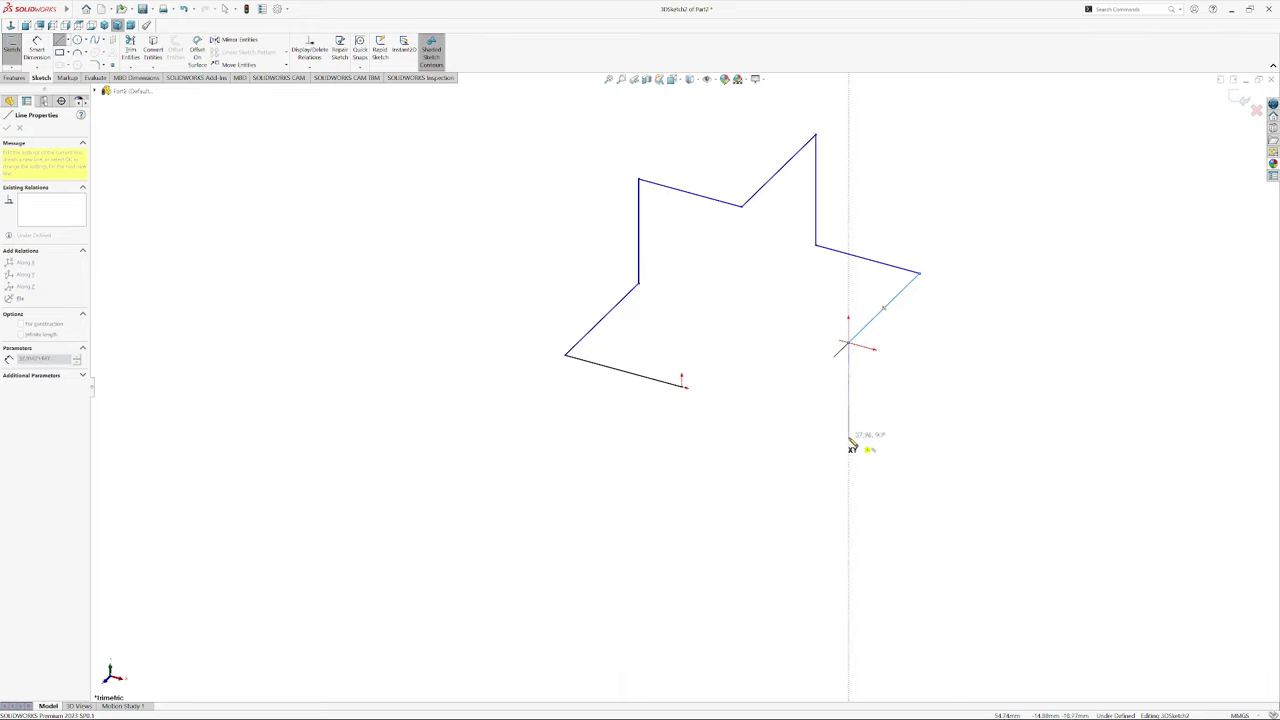
click(848, 434)
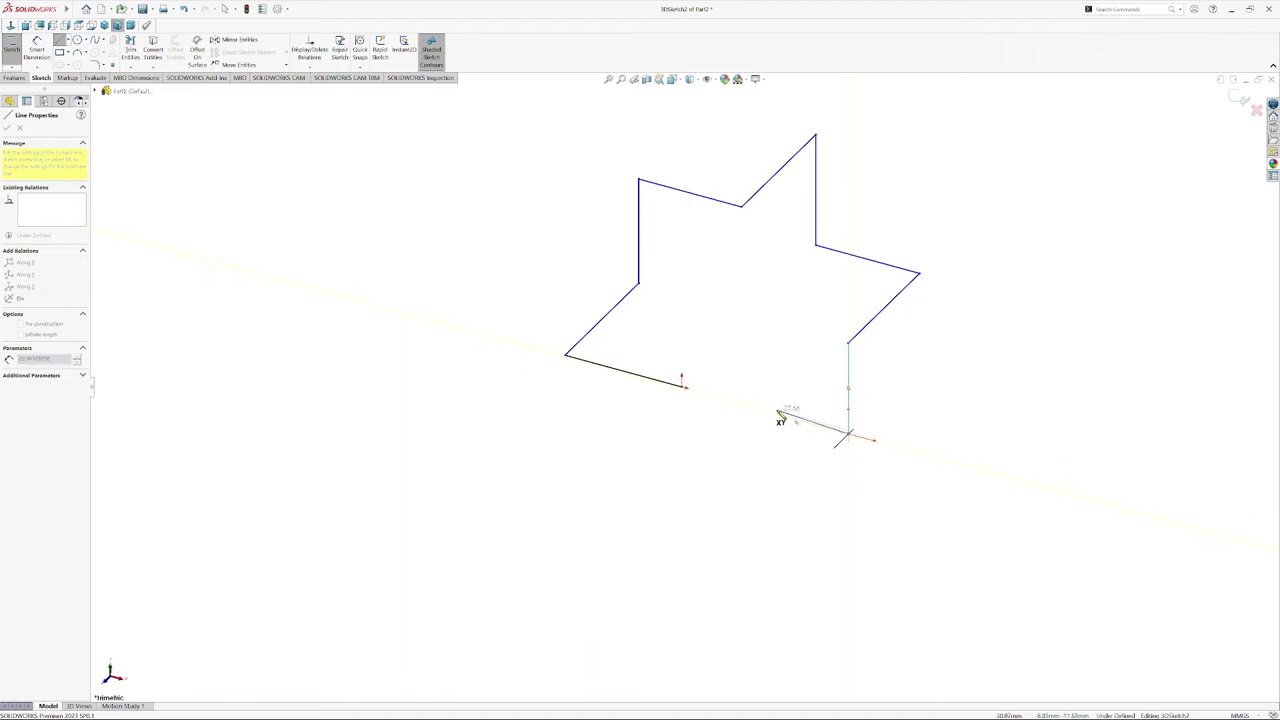
click(751, 408)
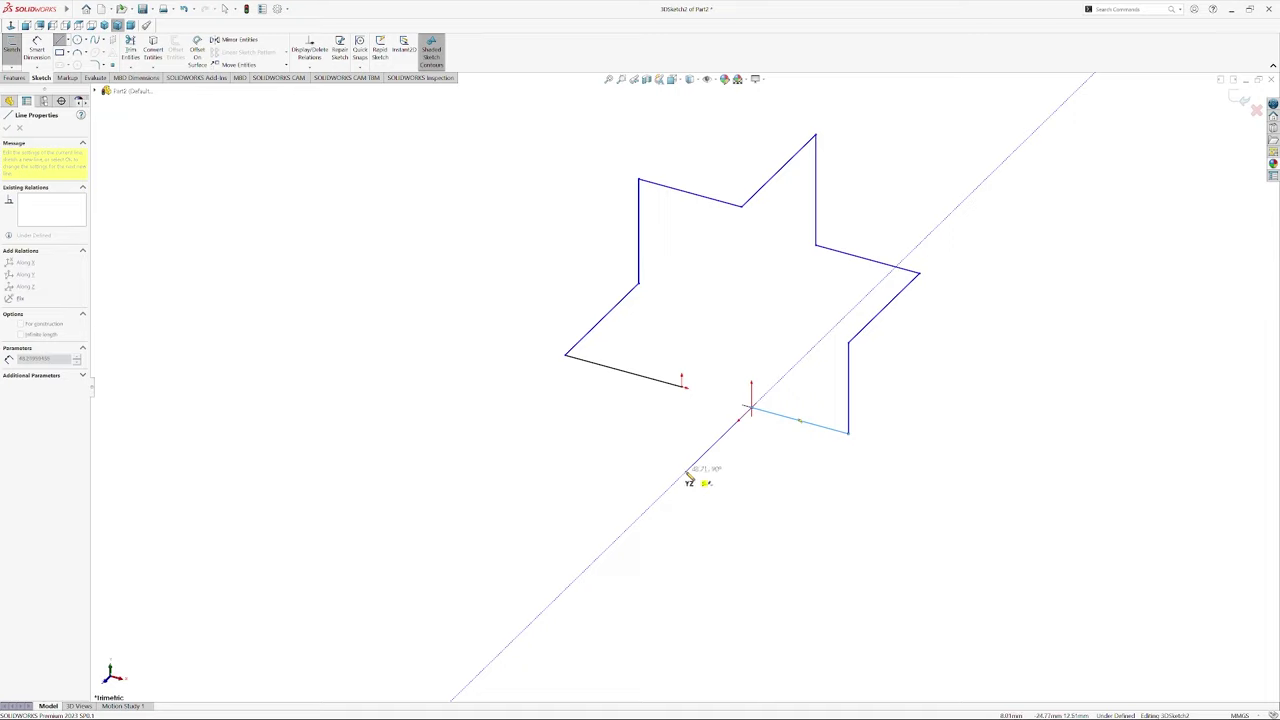
click(686, 472)
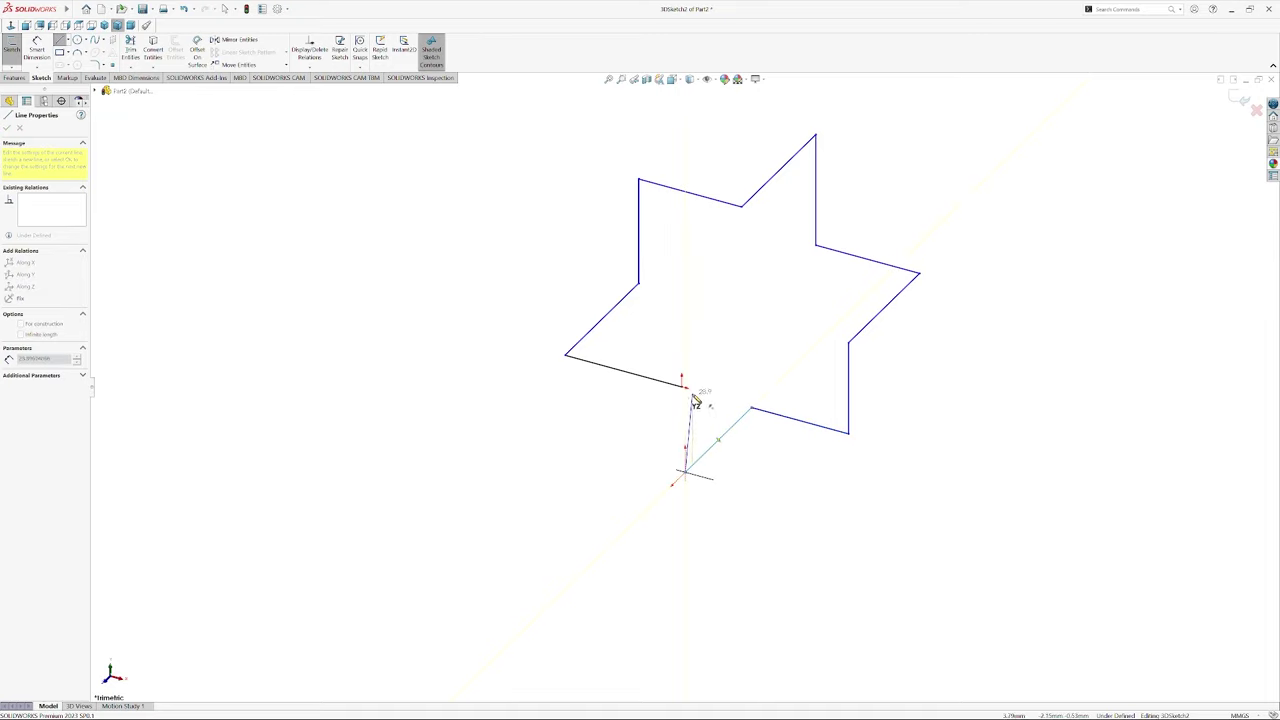
double_click(684, 426)
Exit the Line tool and fit the whole star into view
right_click(683, 428)
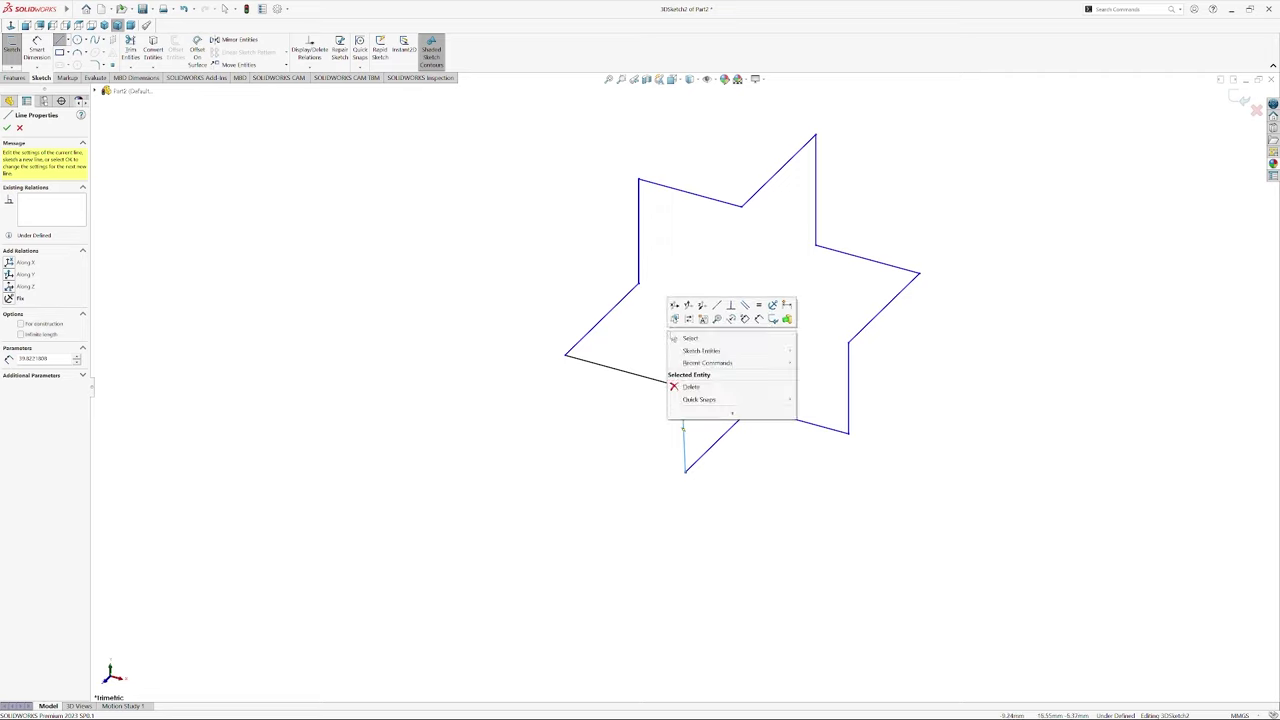
click(690, 338)
key(f)
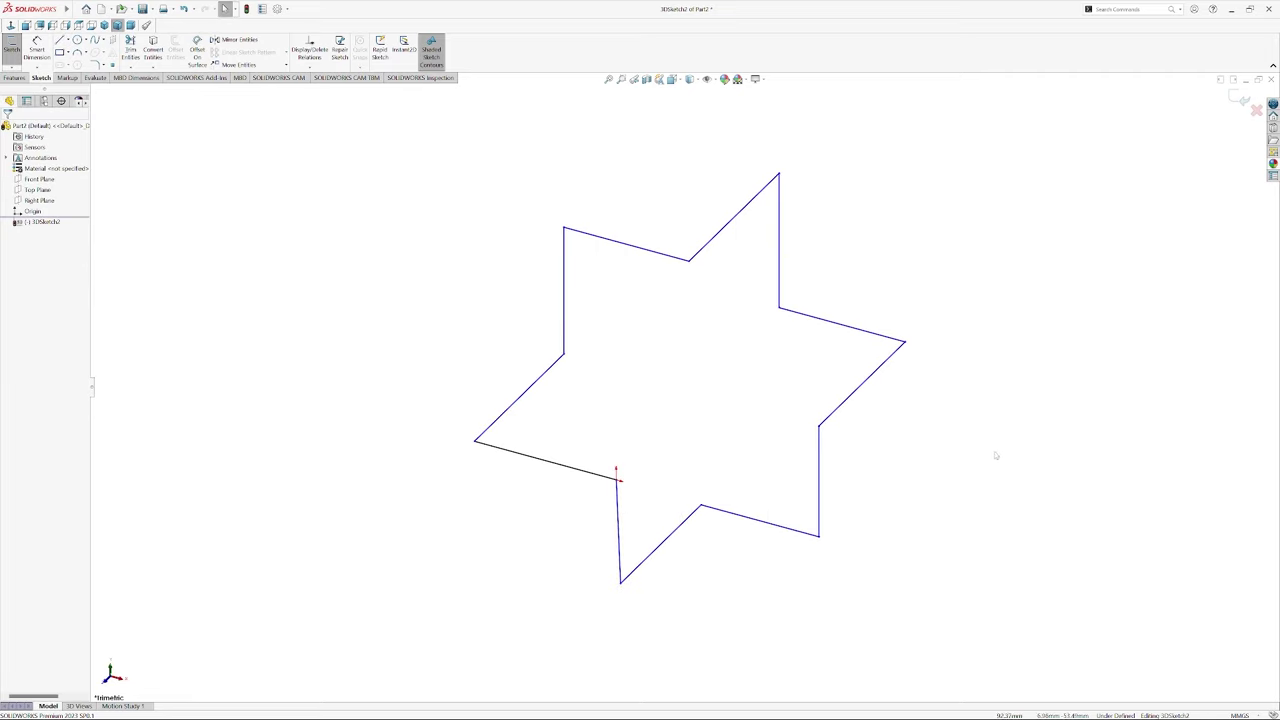
Make the top-left, upper-right and right-side edge pairs equal in length
click(608, 245)
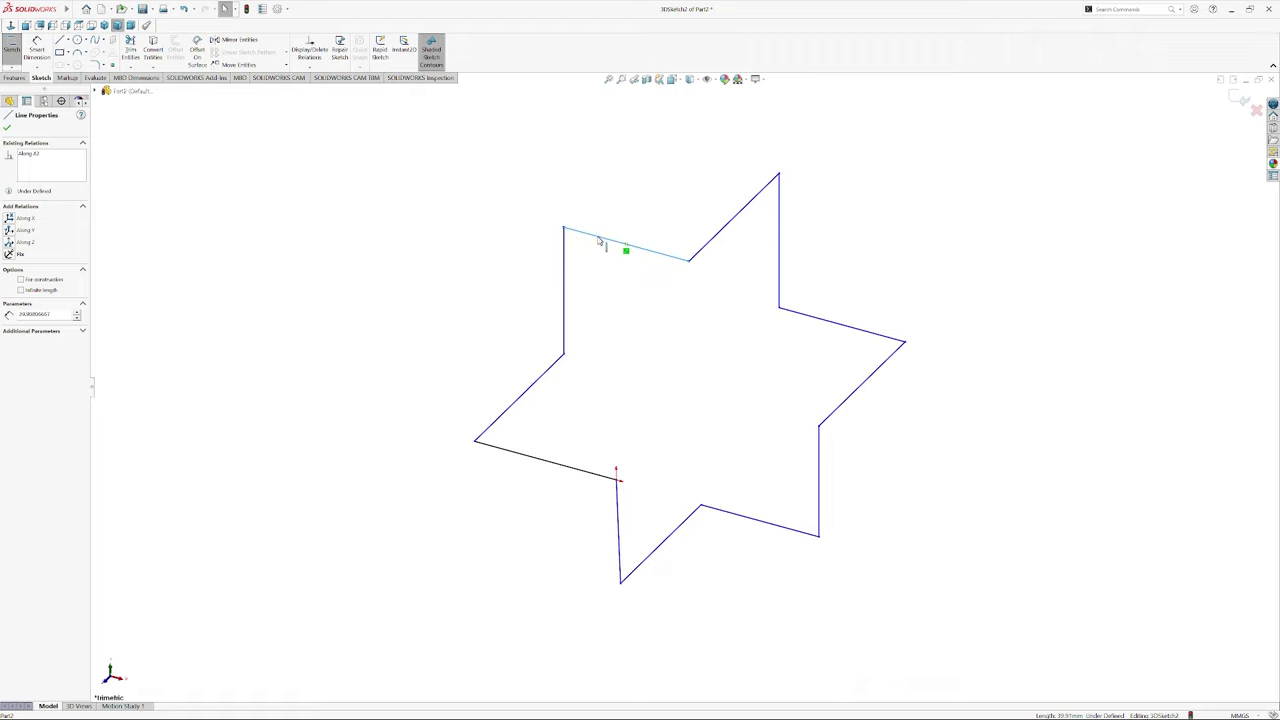
ctrl+click(564, 293)
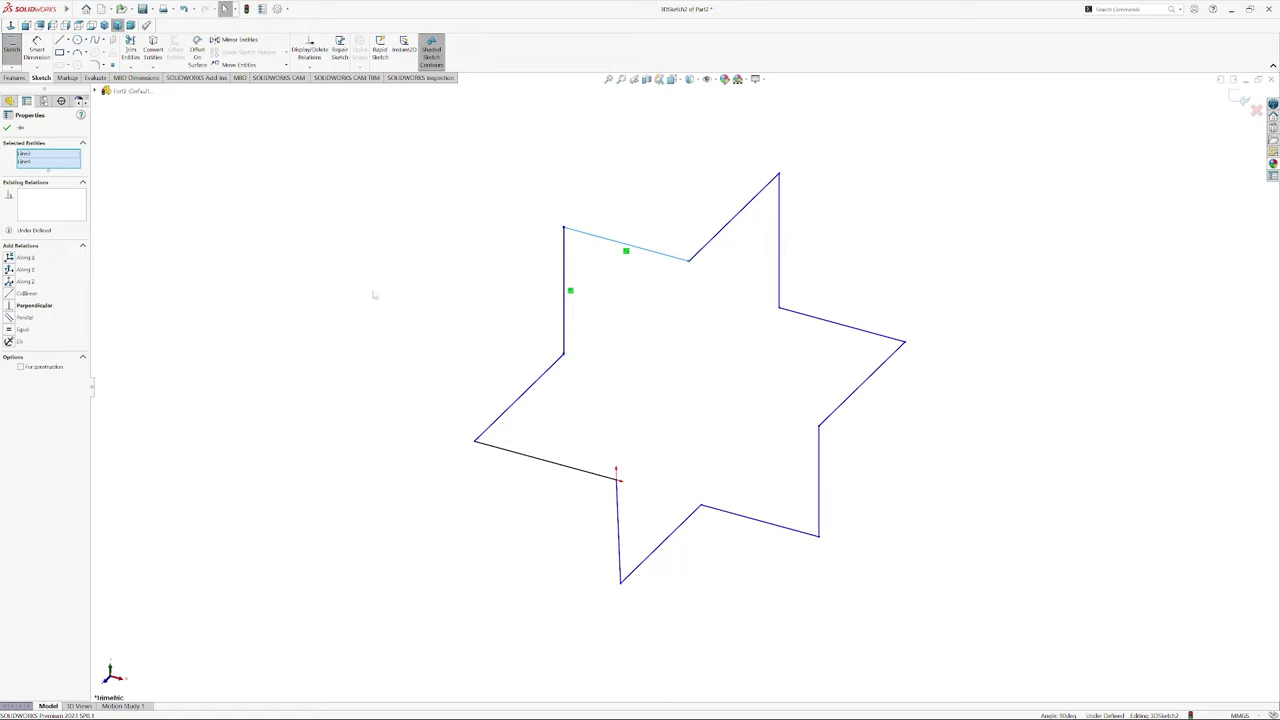
click(14, 329)
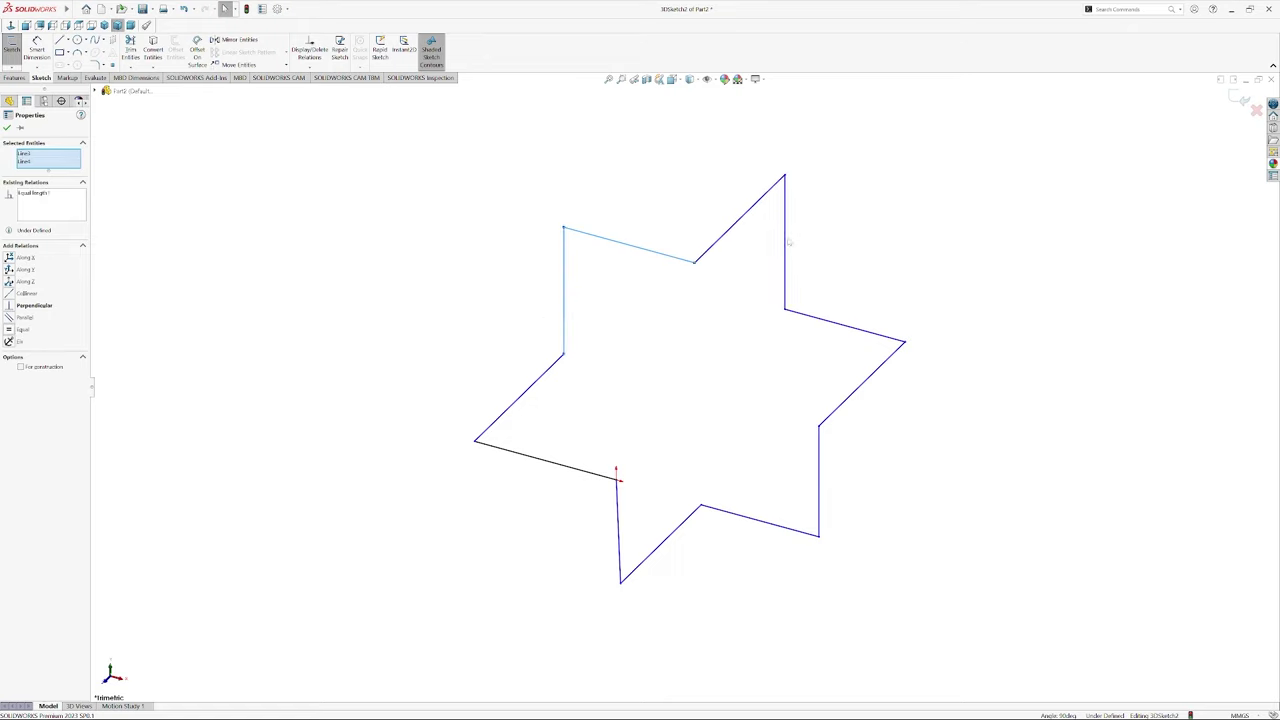
click(739, 219)
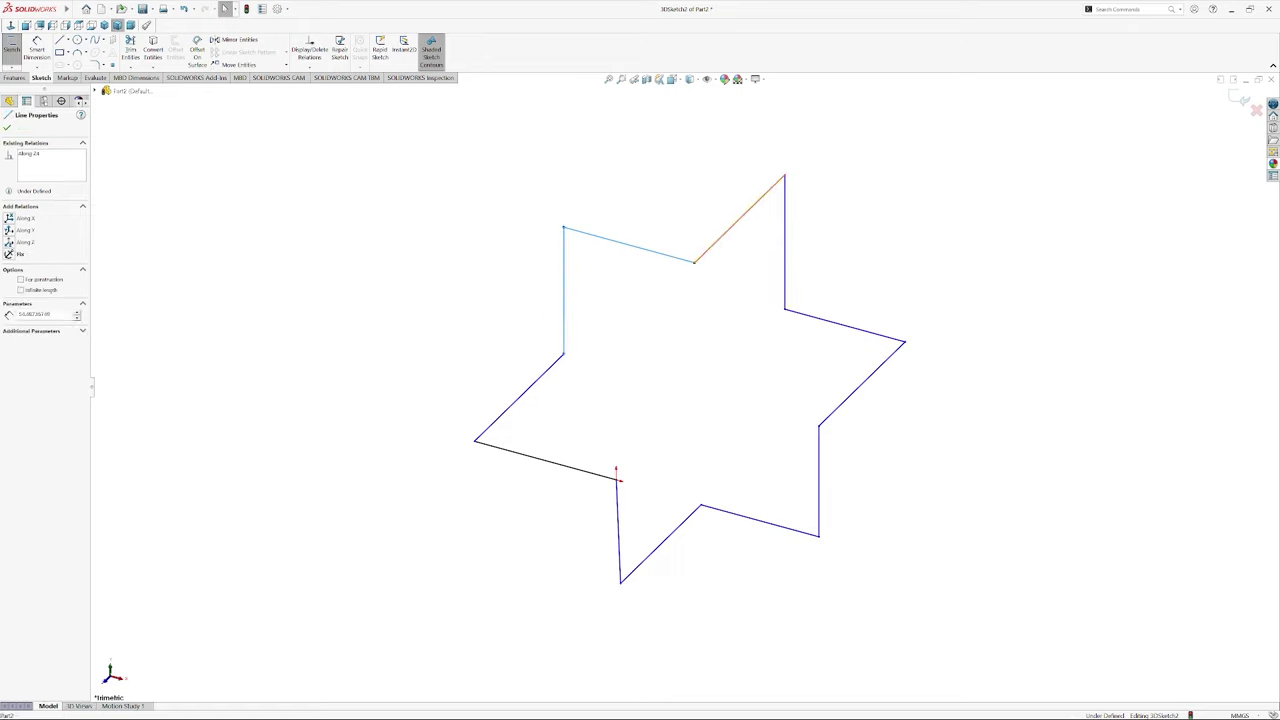
ctrl+click(785, 253)
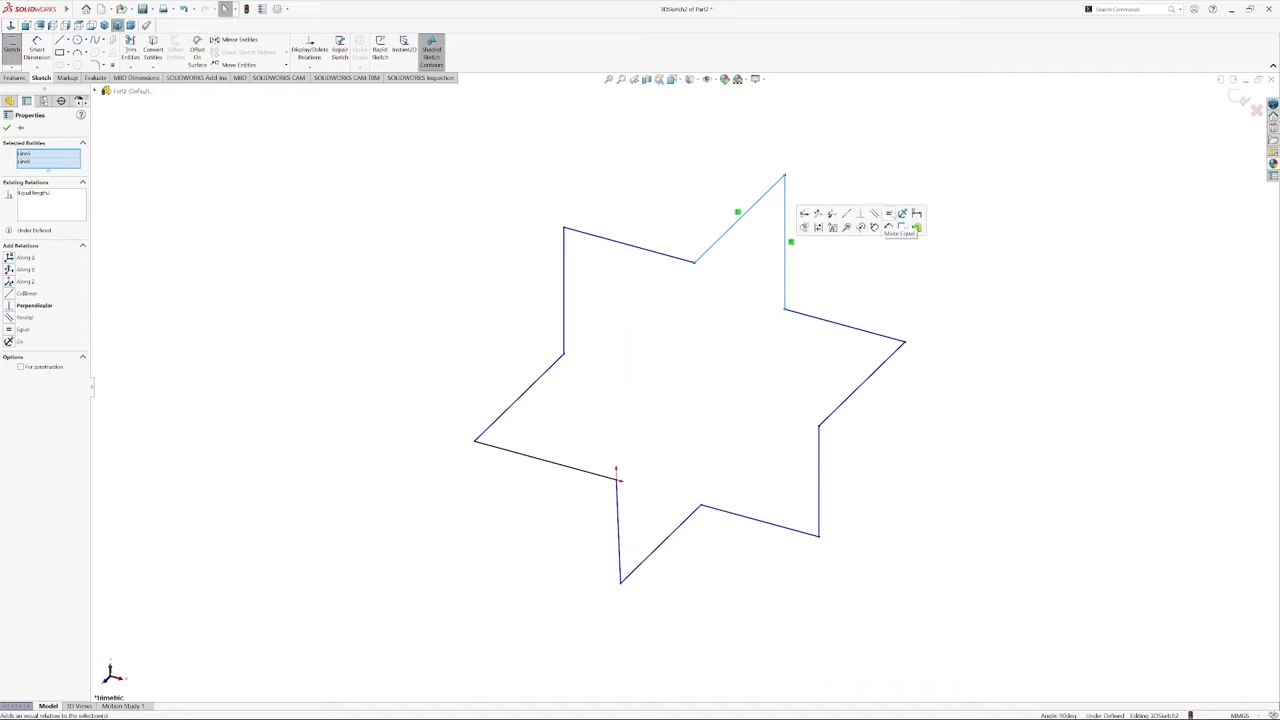
click(916, 228)
click(822, 351)
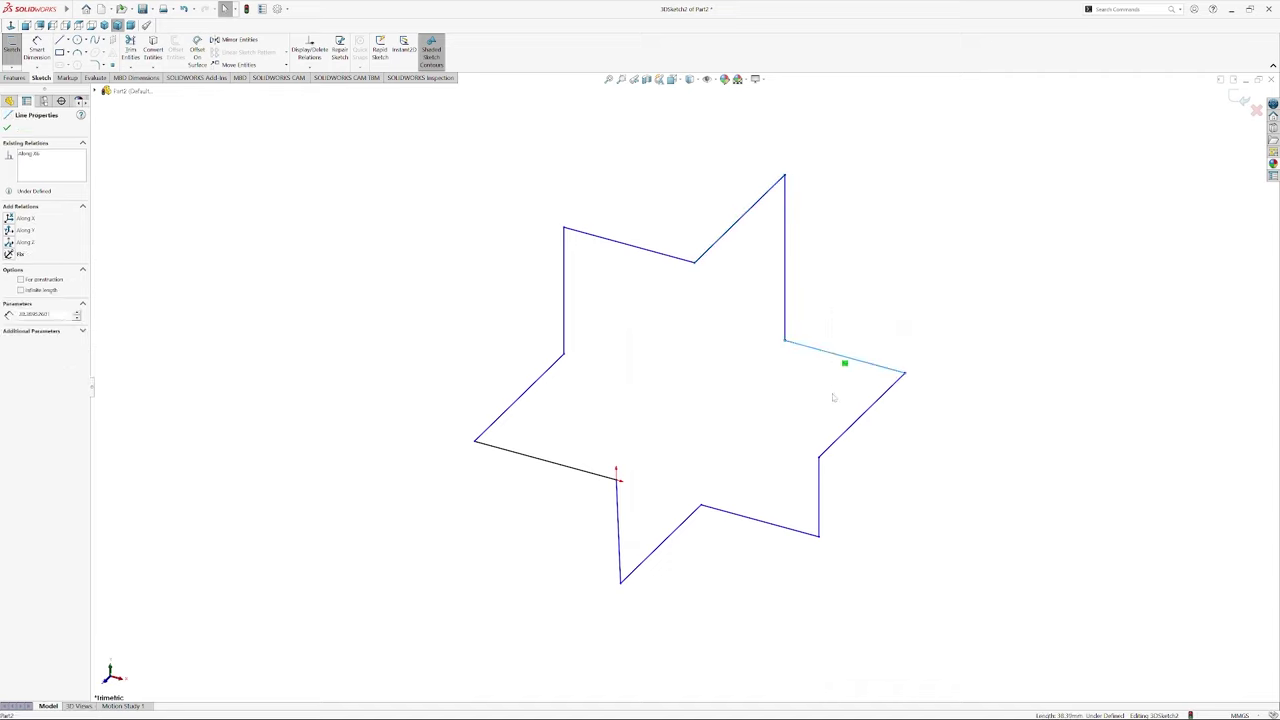
ctrl+click(845, 432)
click(950, 399)
Make the lower-right and bottom edge pairs equal in length
click(843, 477)
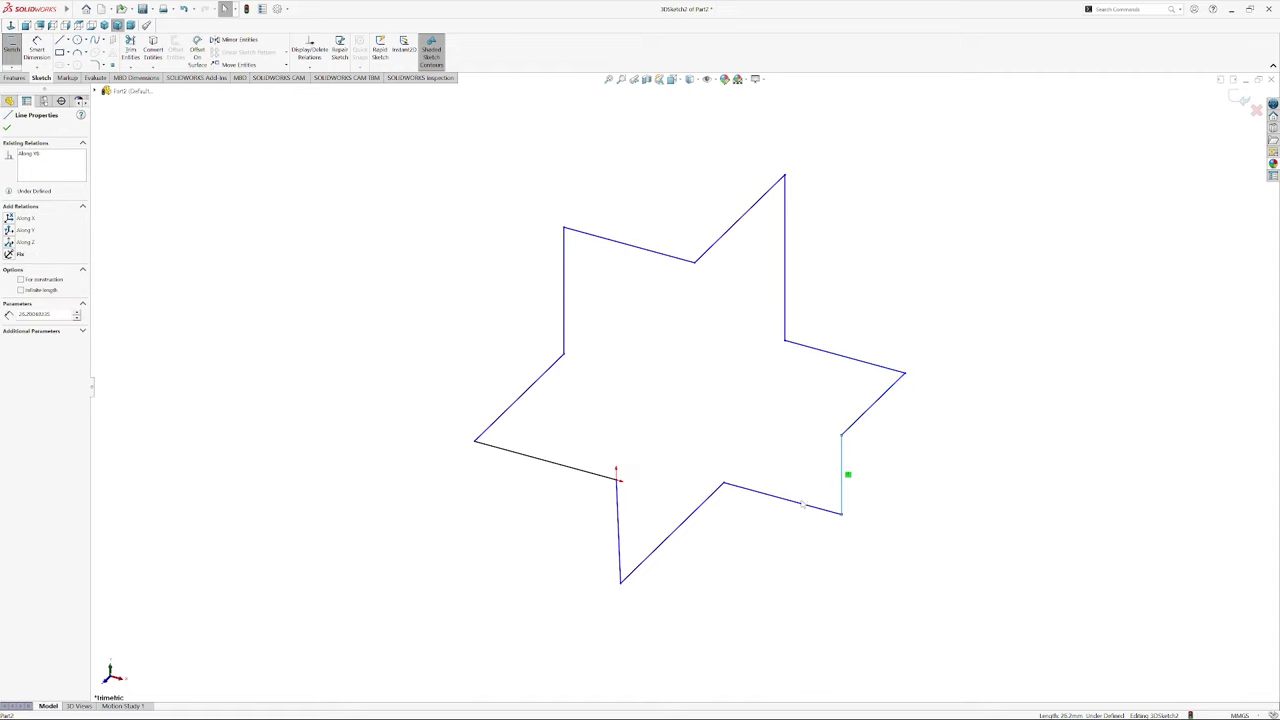
ctrl+click(784, 500)
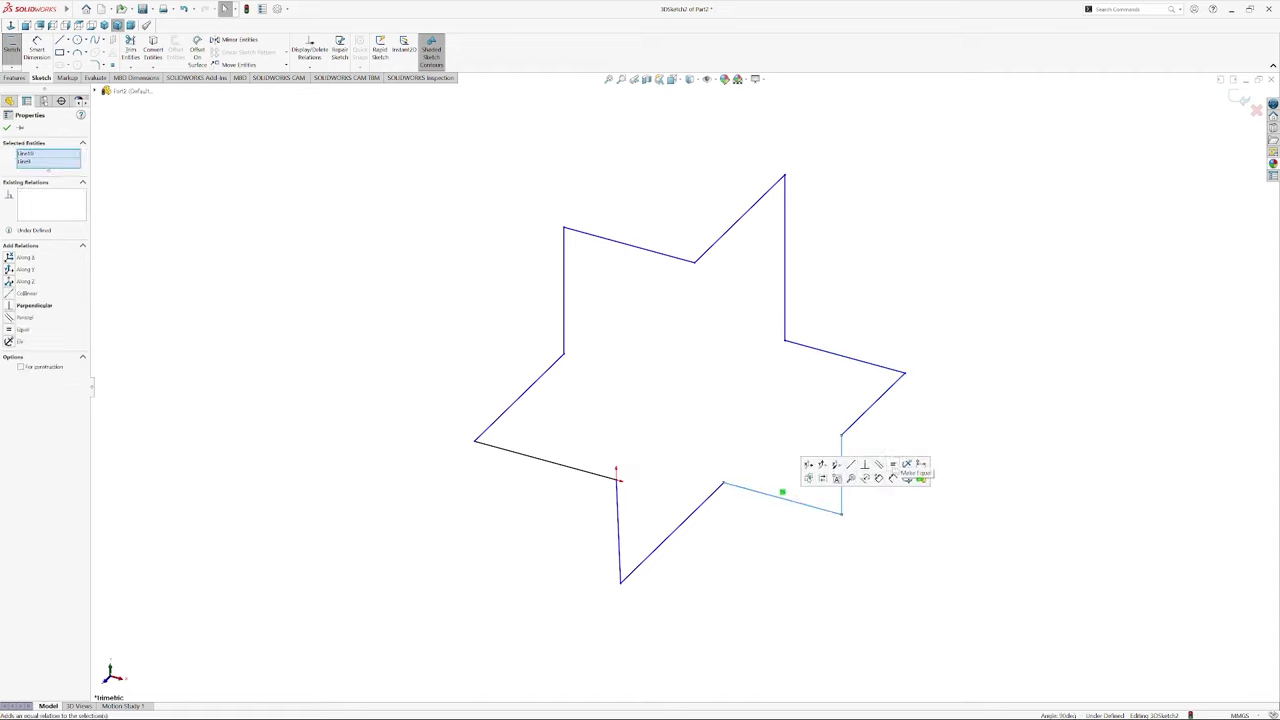
click(907, 465)
click(727, 533)
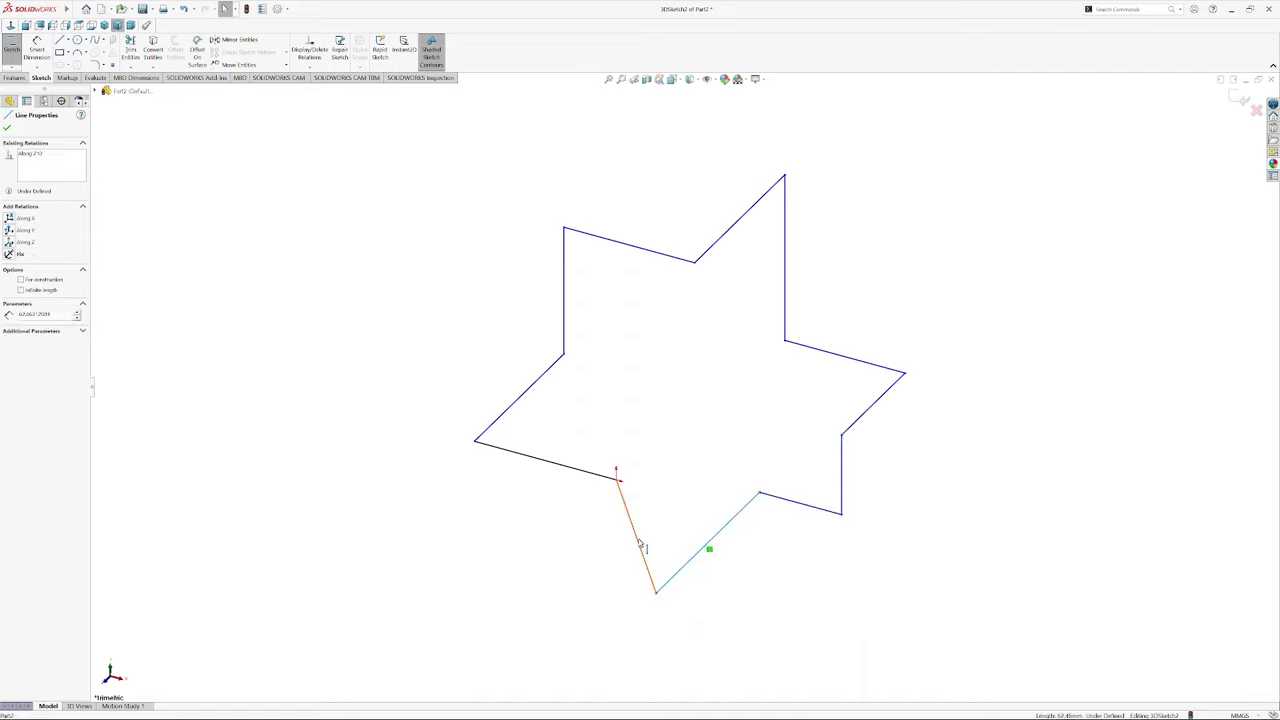
ctrl+click(640, 543)
click(741, 504)
Equalize the two top edges and the two edges leading to the right point
scroll(708, 417, up, 2)
click(923, 251)
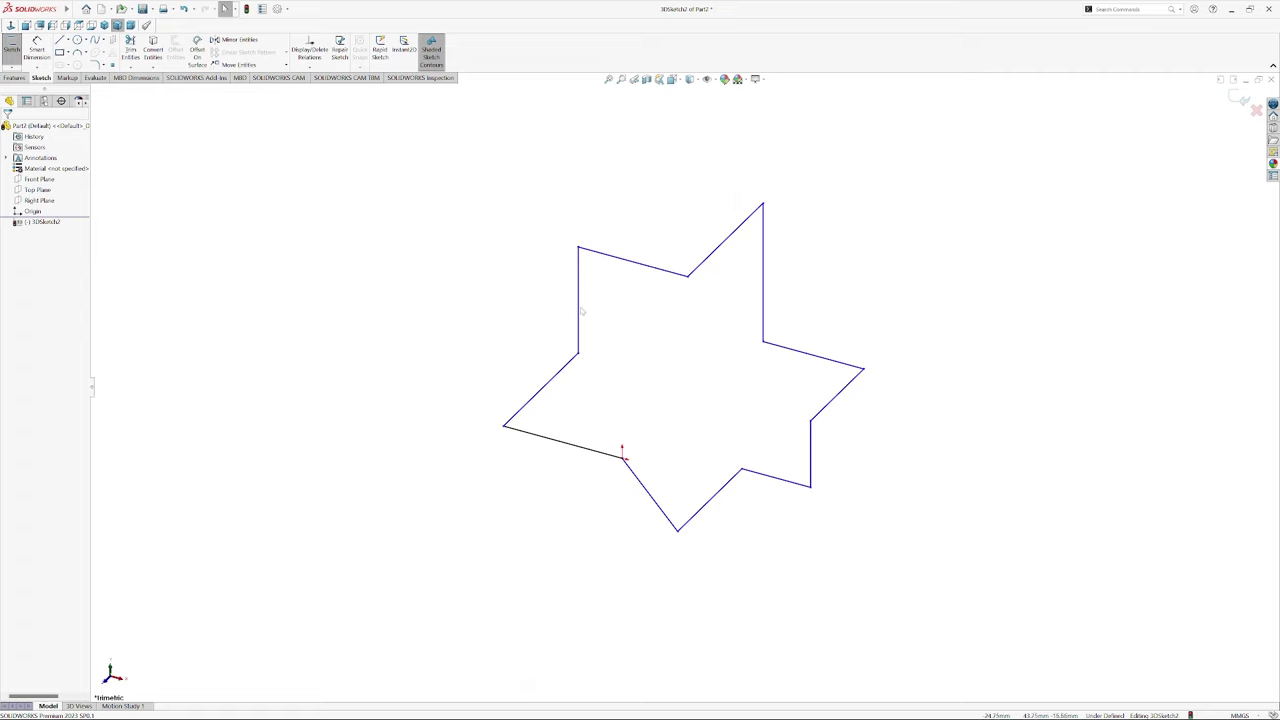
click(660, 268)
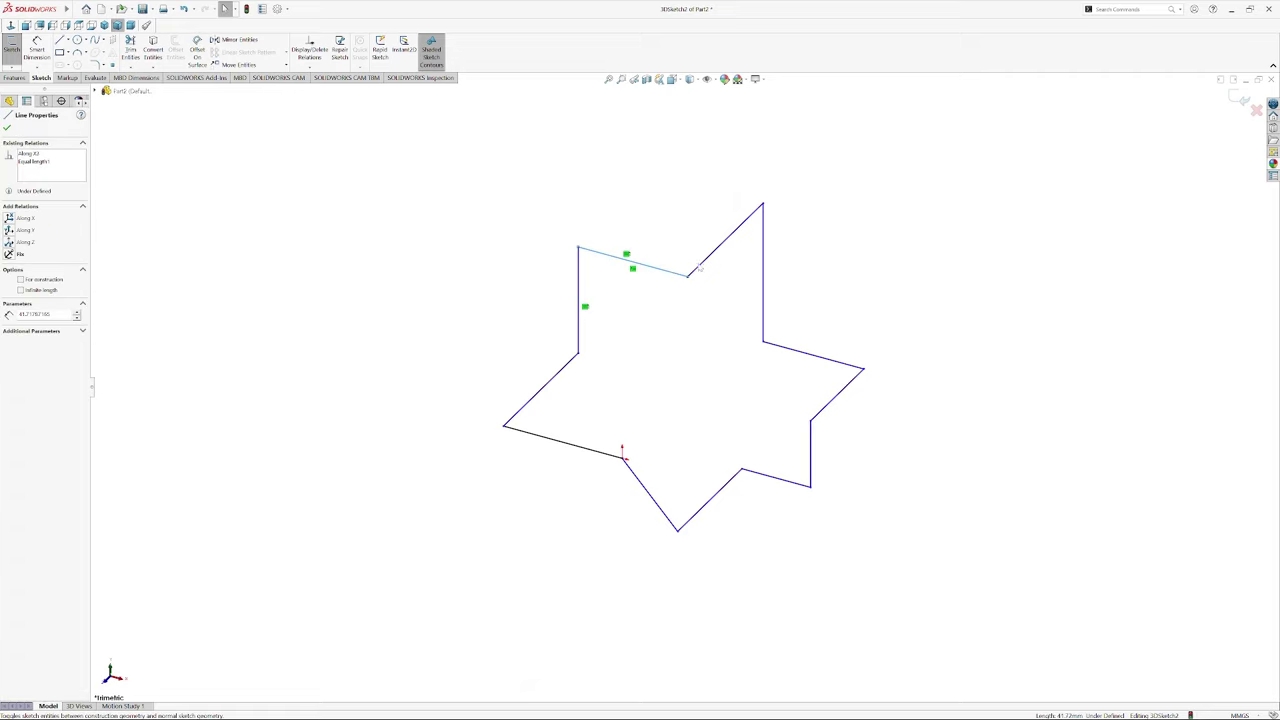
ctrl+click(711, 261)
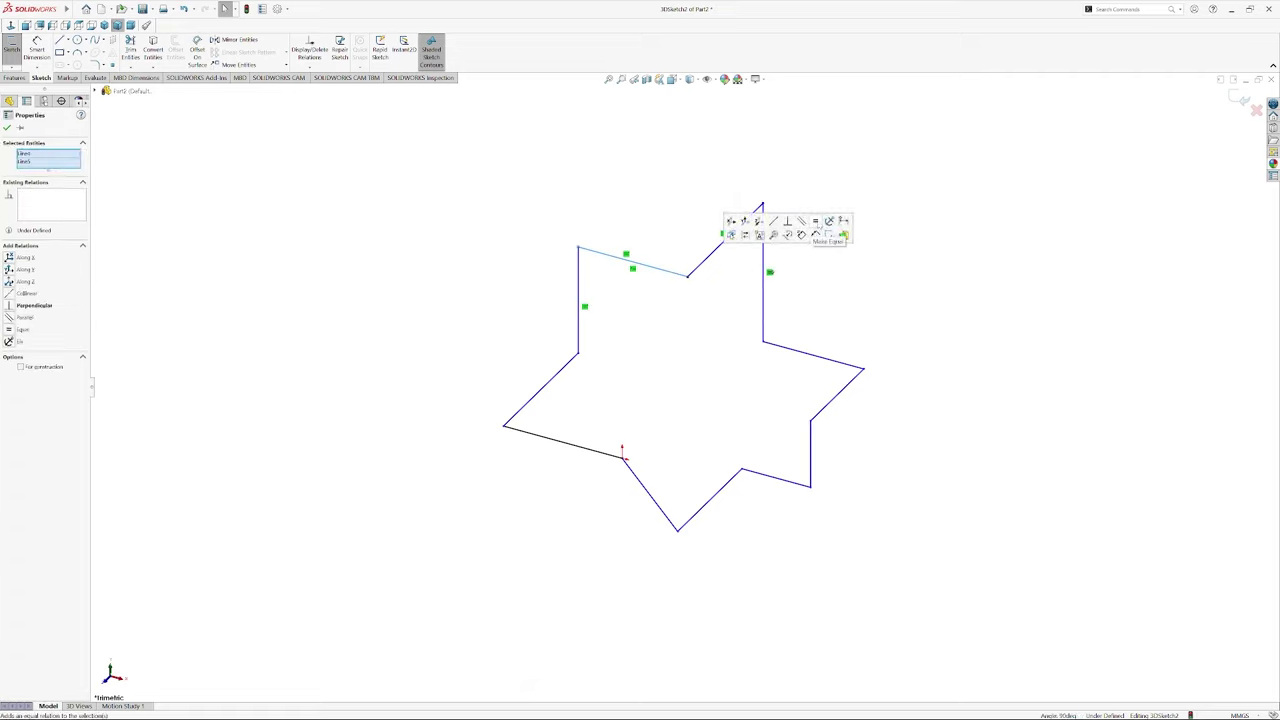
click(841, 238)
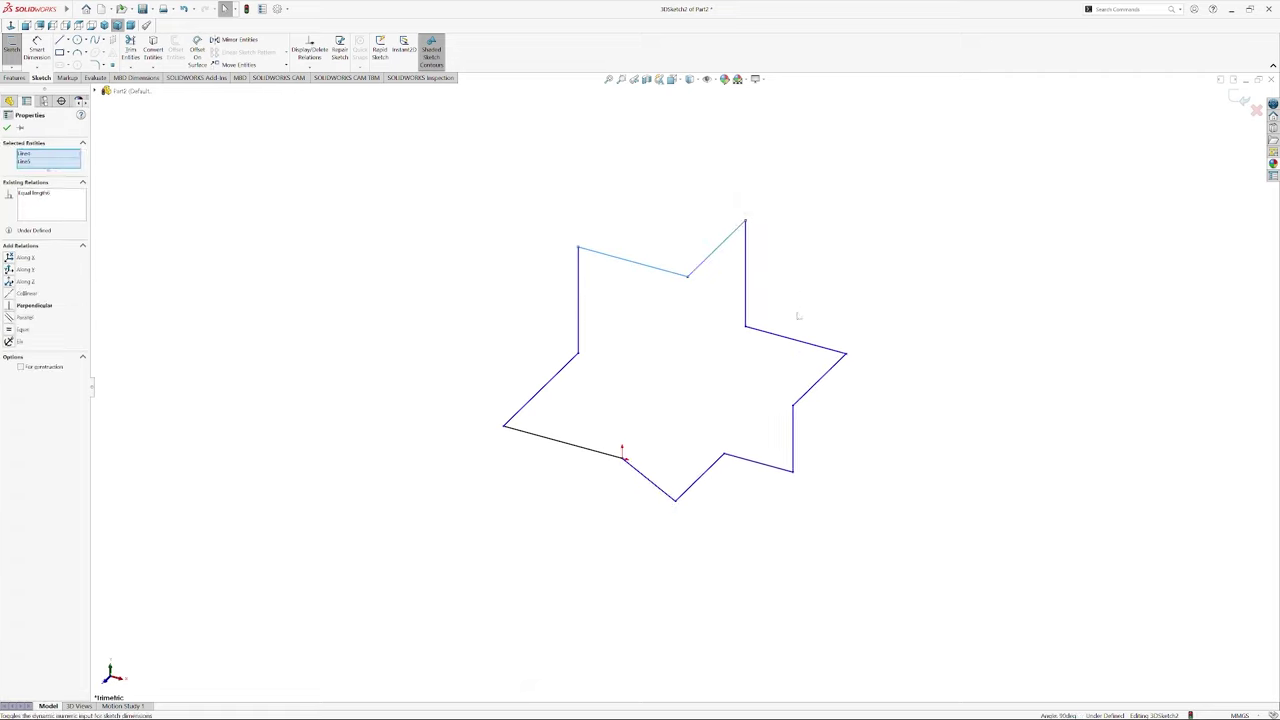
click(745, 294)
ctrl+click(775, 334)
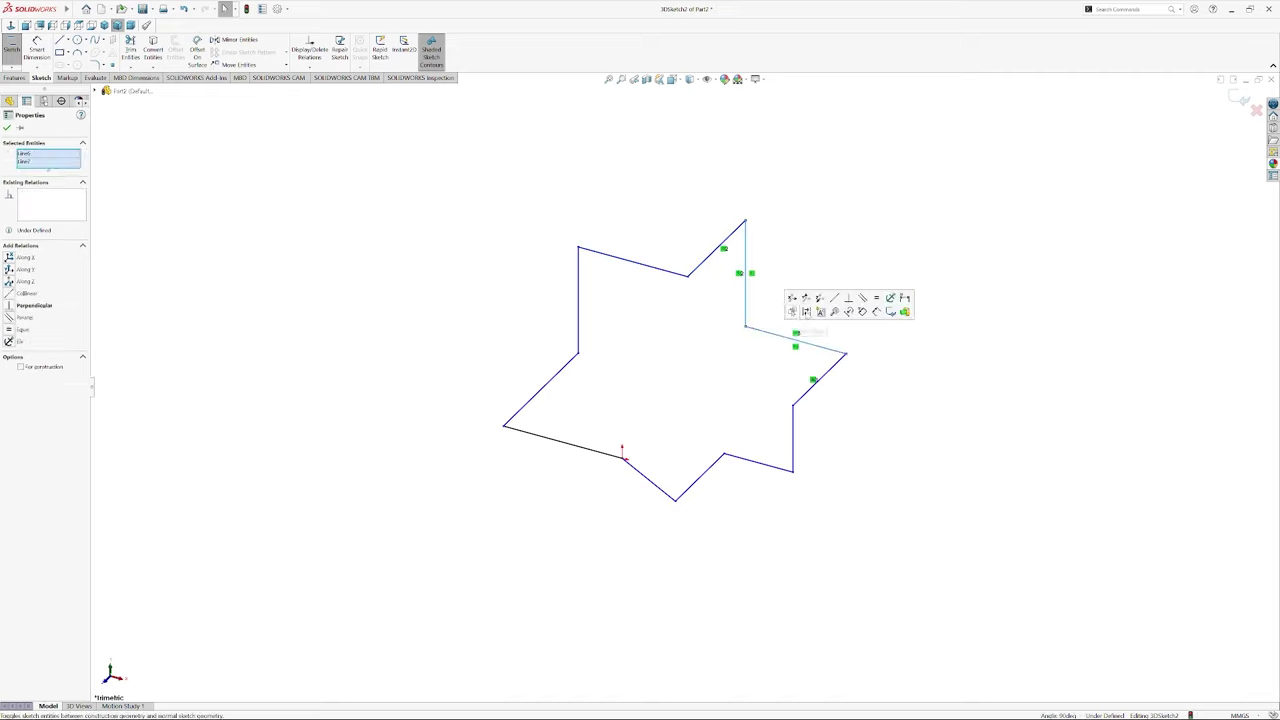
click(876, 298)
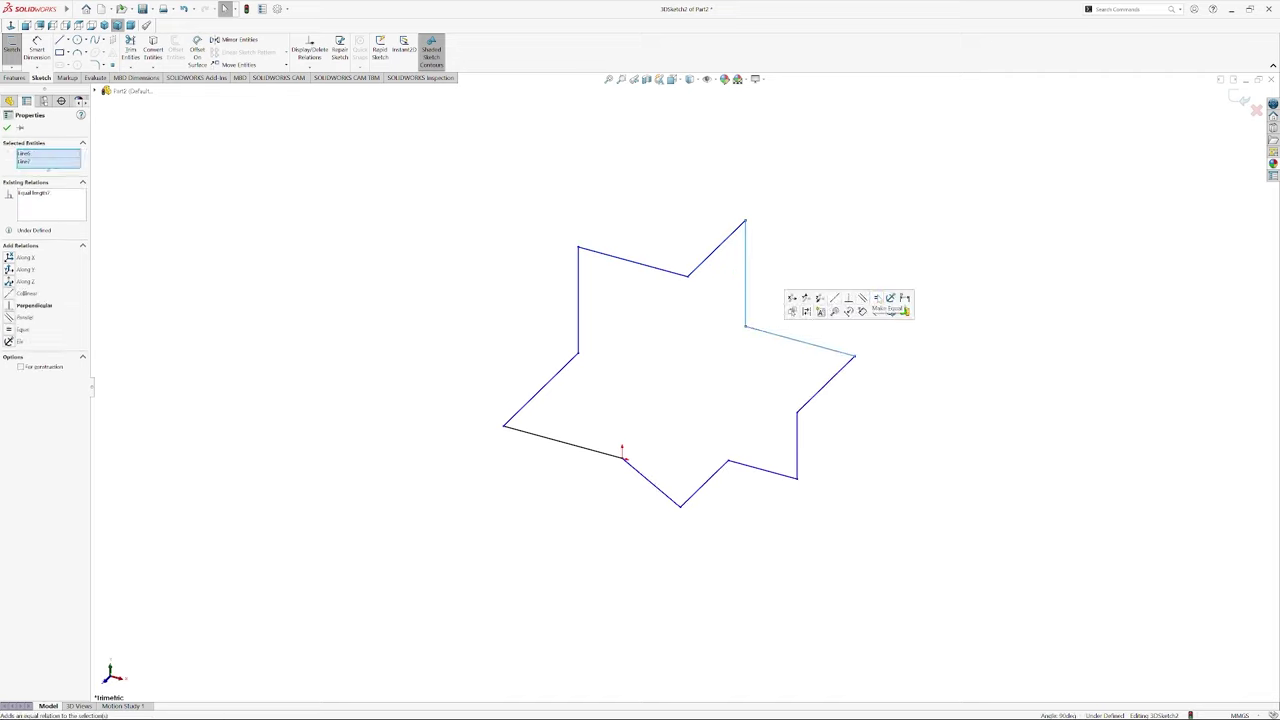
Equalize the lower-right diagonal, lower vertical and bottom edge pairs
click(822, 392)
ctrl+click(798, 455)
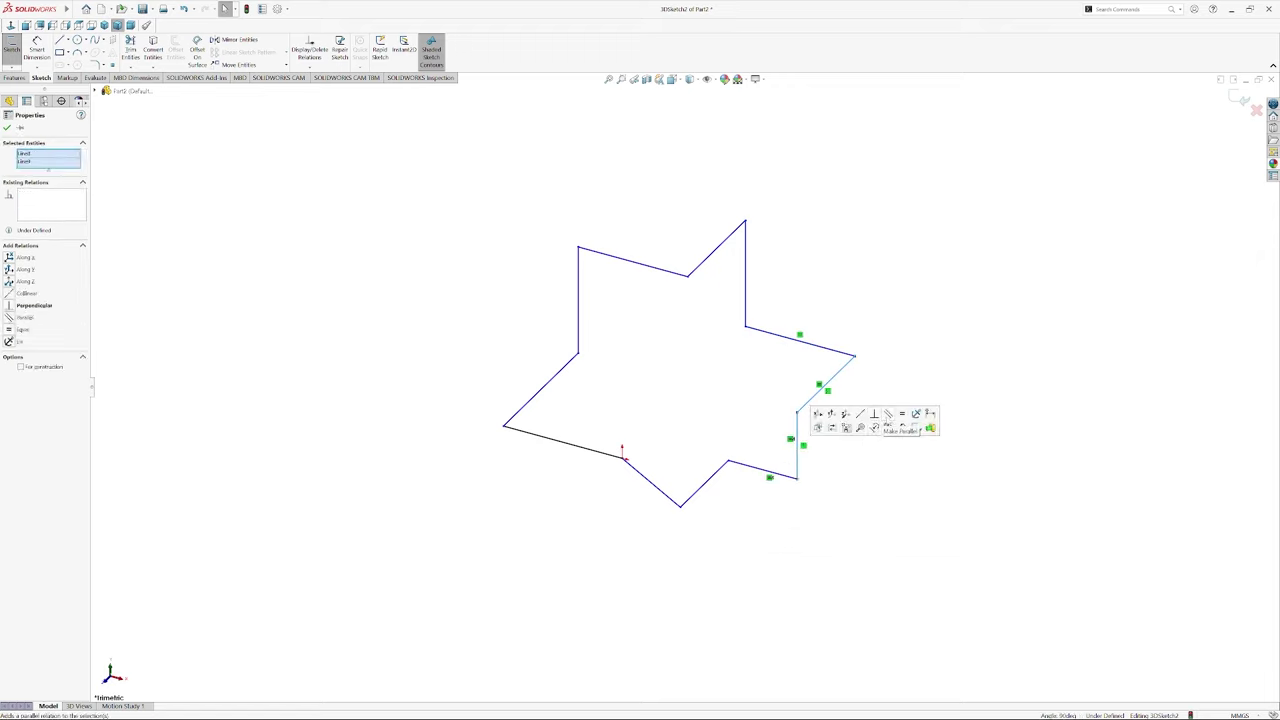
click(902, 414)
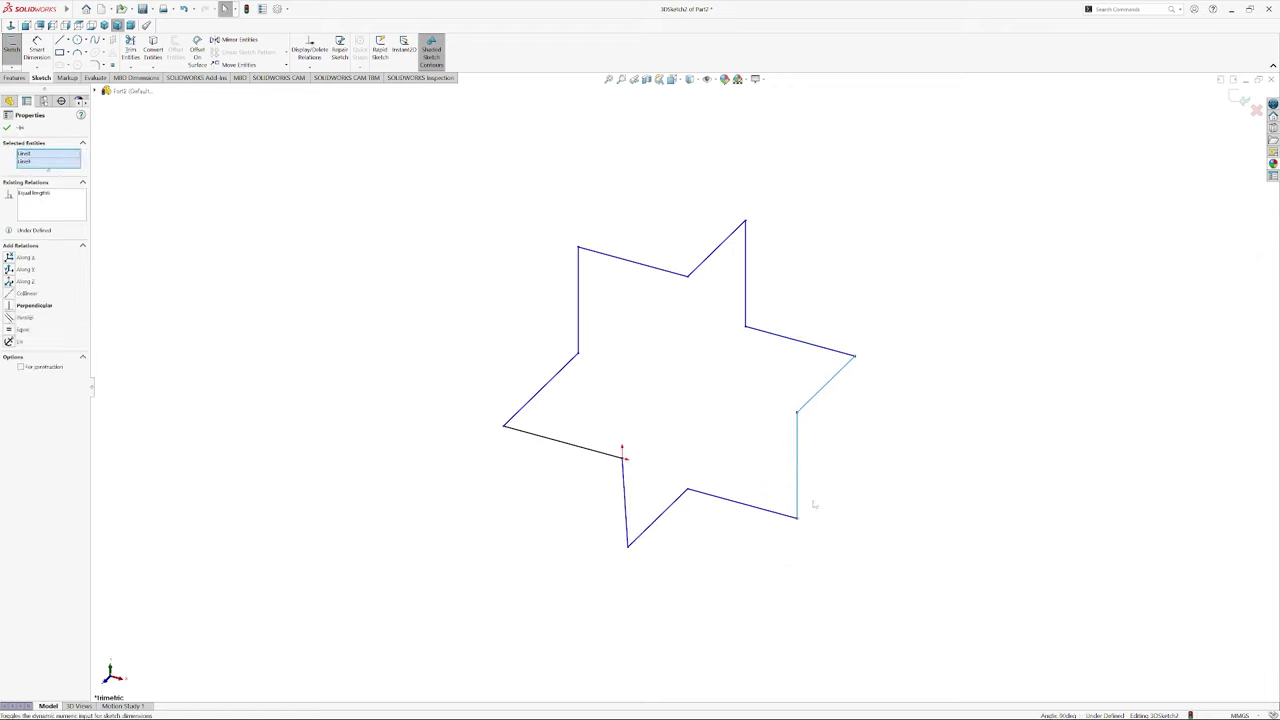
click(745, 509)
ctrl+click(800, 483)
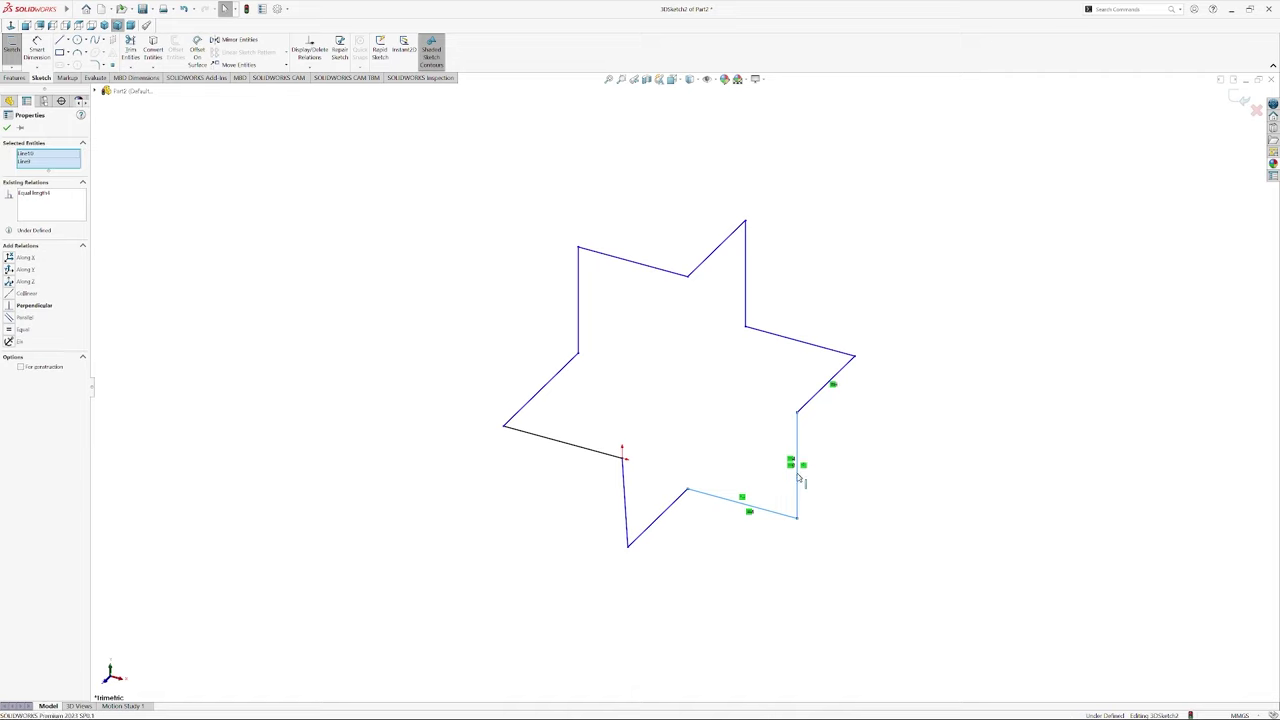
click(894, 452)
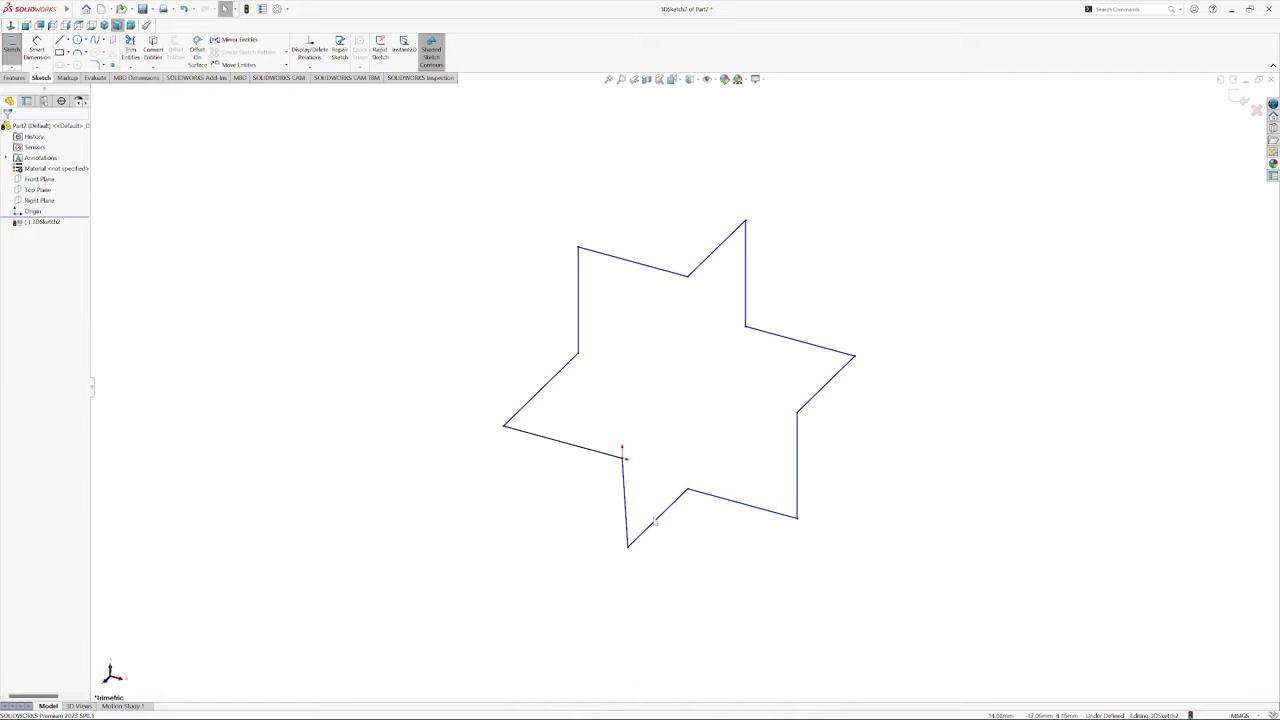
click(658, 528)
ctrl+click(738, 508)
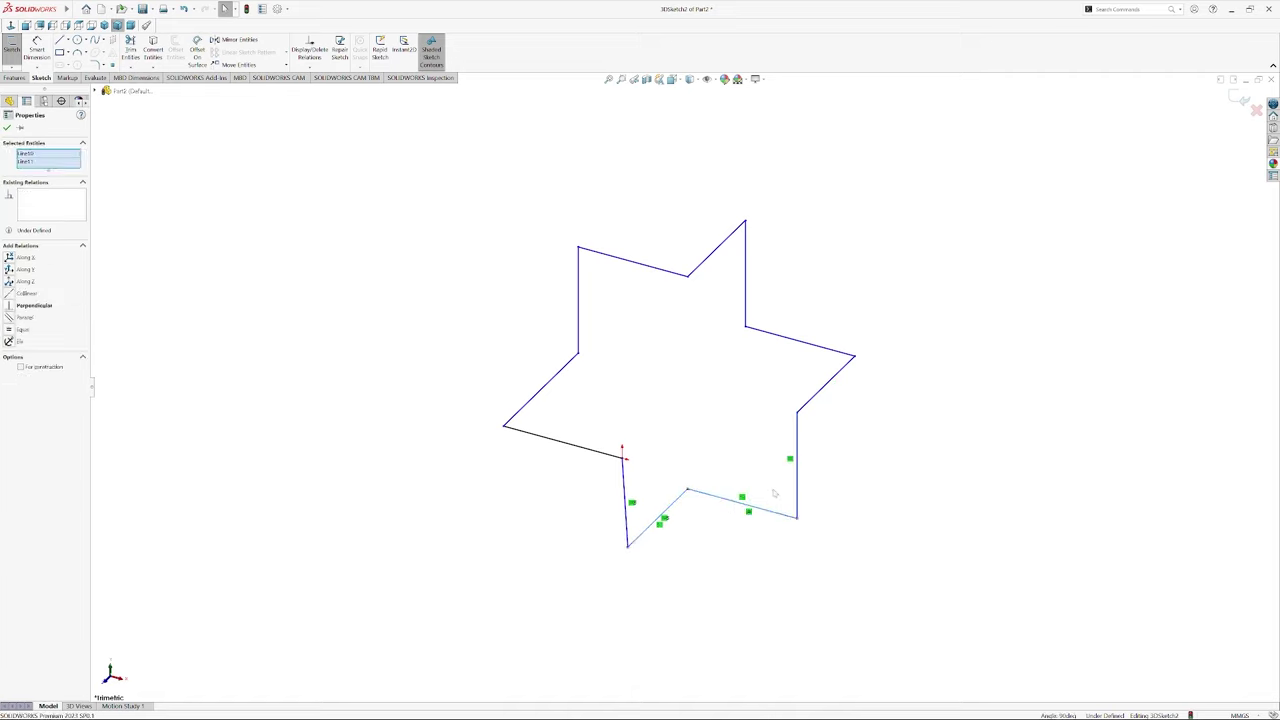
click(839, 466)
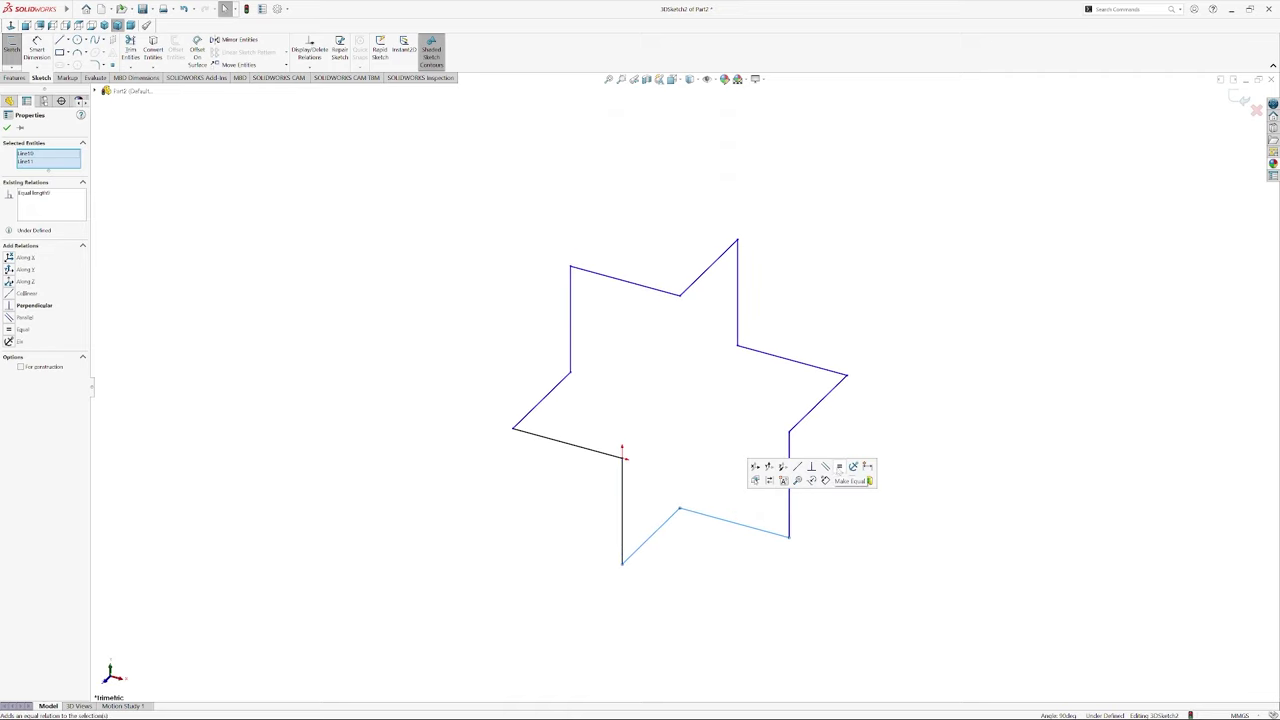
Make the upper-left diagonal, vertical and lower diagonal star edges parallel
click(623, 515)
ctrl+click(652, 537)
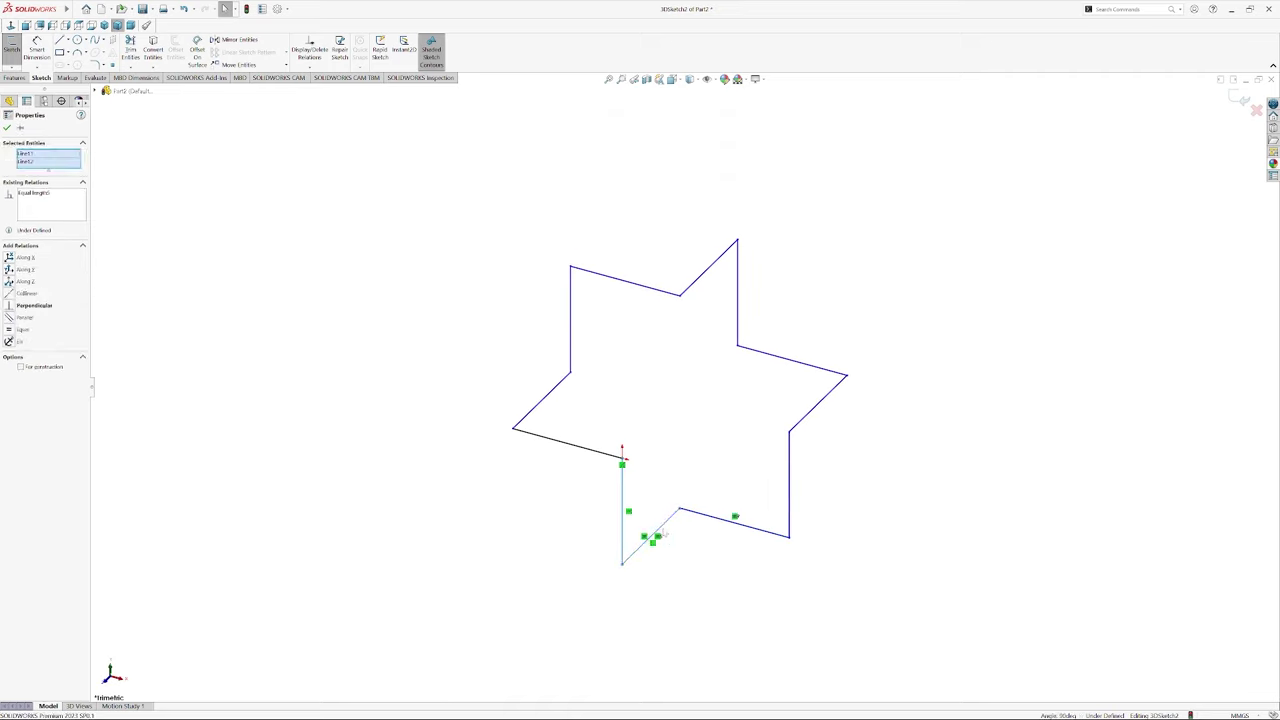
scroll(660, 425, up, 2)
scroll(560, 394, down, 2)
click(569, 404)
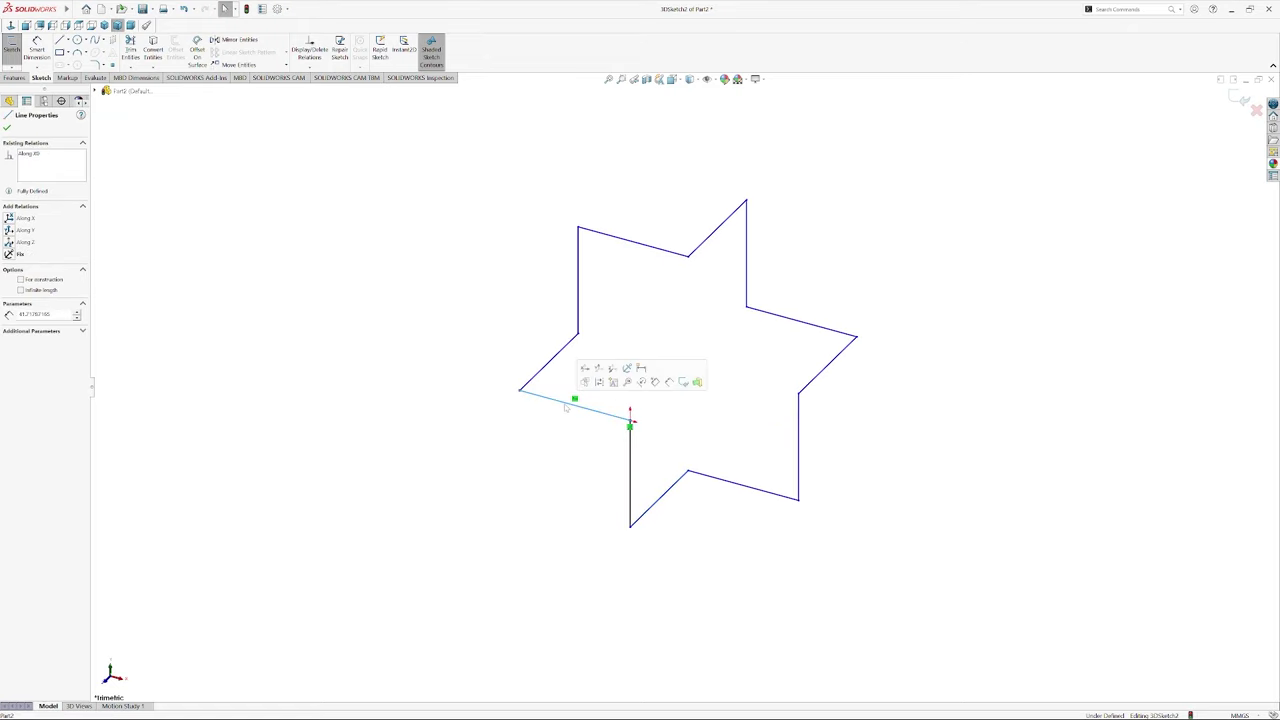
ctrl+click(634, 468)
ctrl+click(665, 498)
click(730, 424)
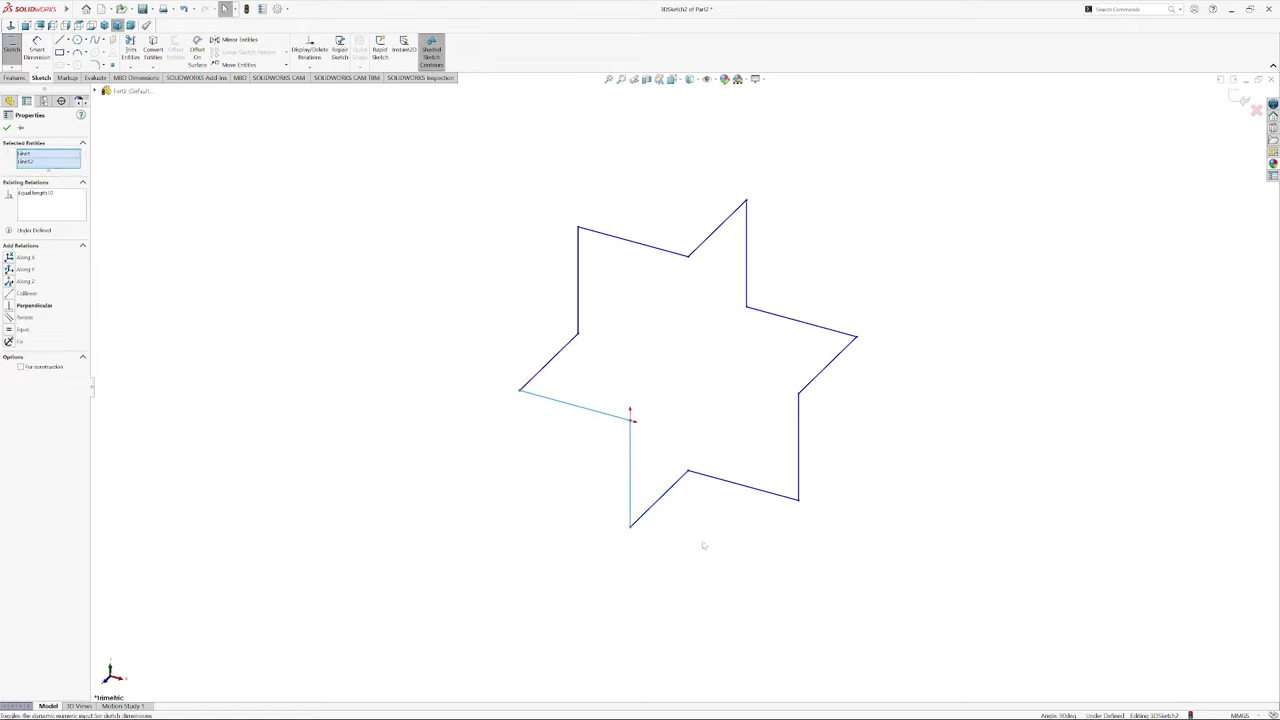
click(703, 543)
scroll(681, 400, up, 1)
scroll(681, 400, down, 1)
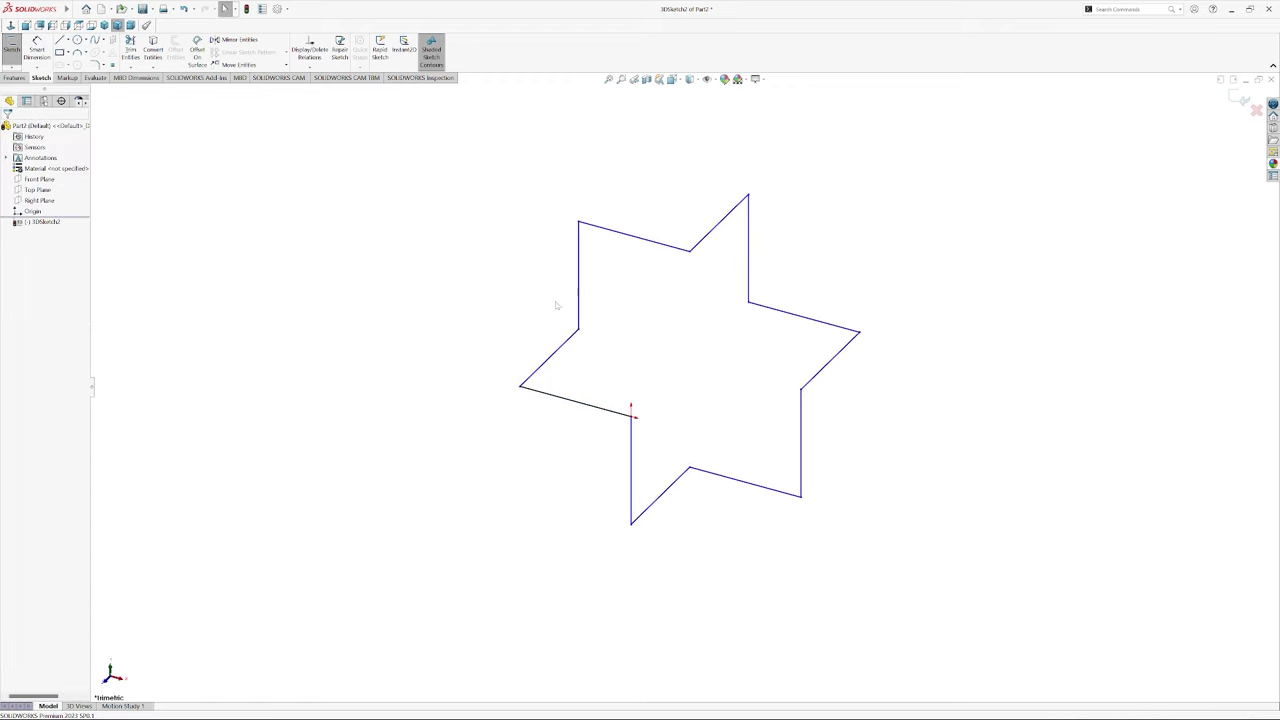
Make the upper-left and lower-left edges equal, fully defining the star sketch
click(553, 360)
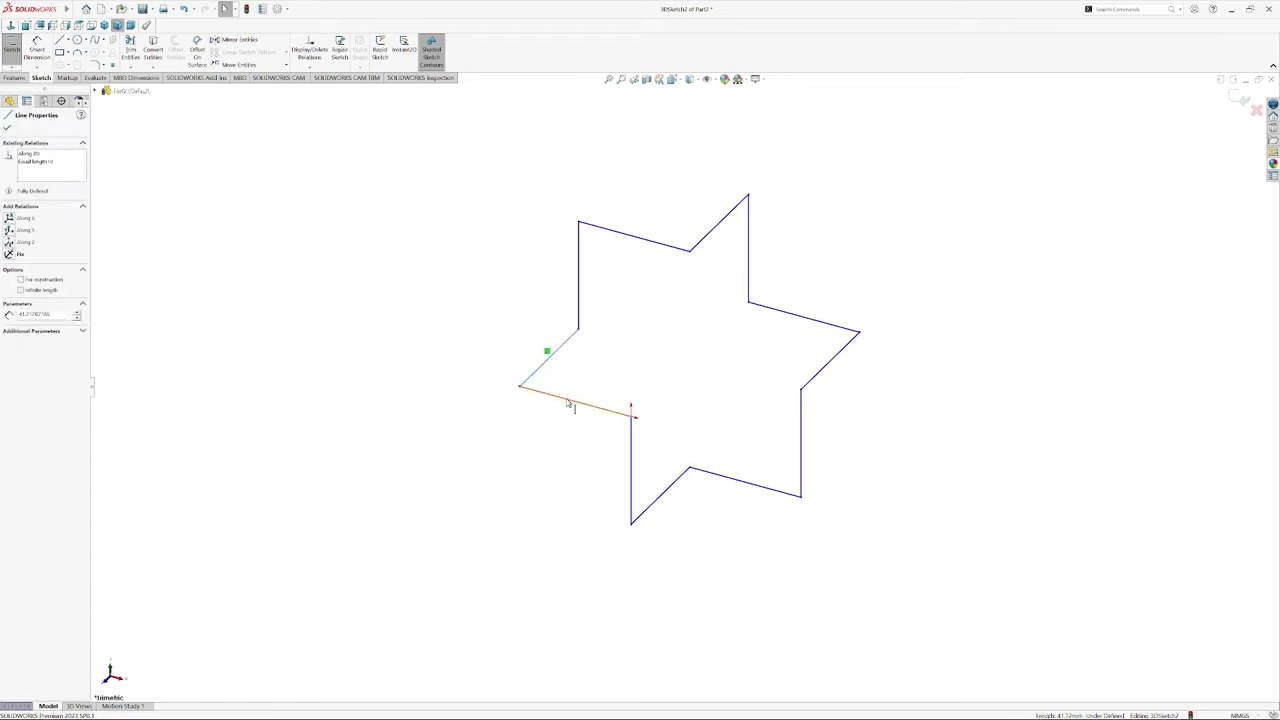
ctrl+click(570, 401)
click(699, 376)
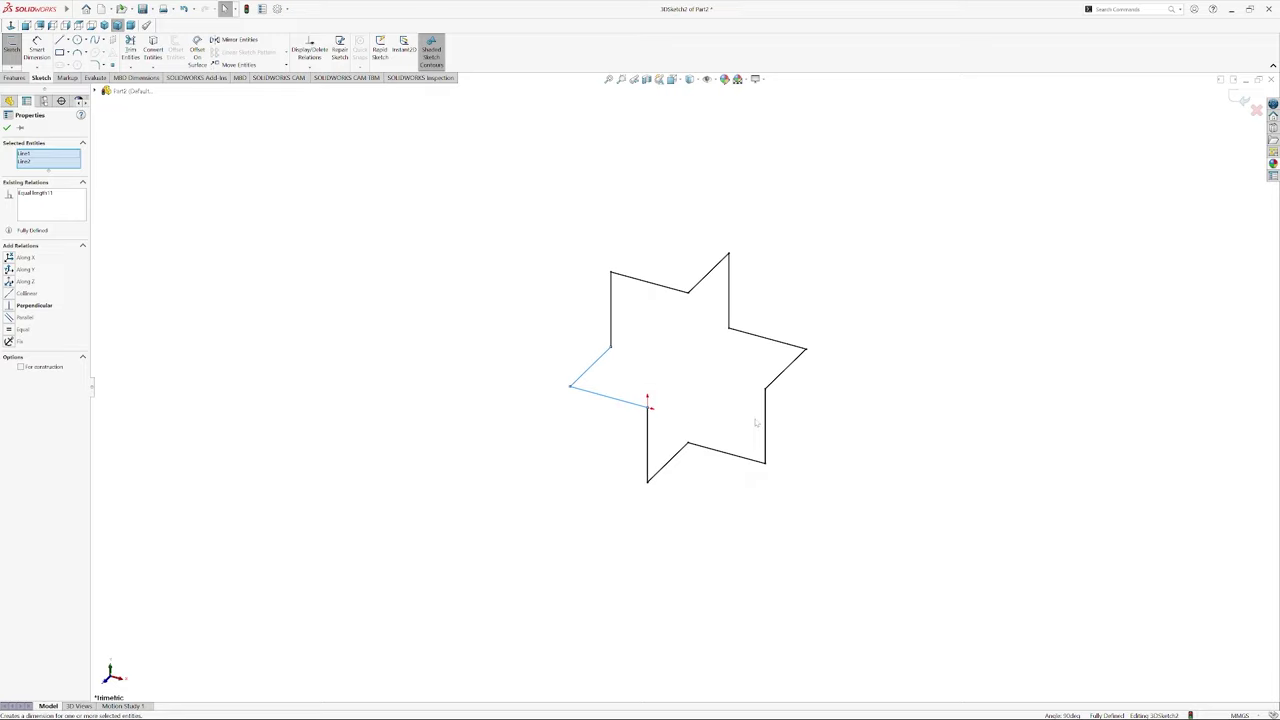
click(900, 434)
Orbit the star and return it to the isometric view
mouse_move(760, 477)
middle_down()
mouse_move(731, 506)
mouse_move(766, 486)
mouse_move(686, 521)
middle_up()
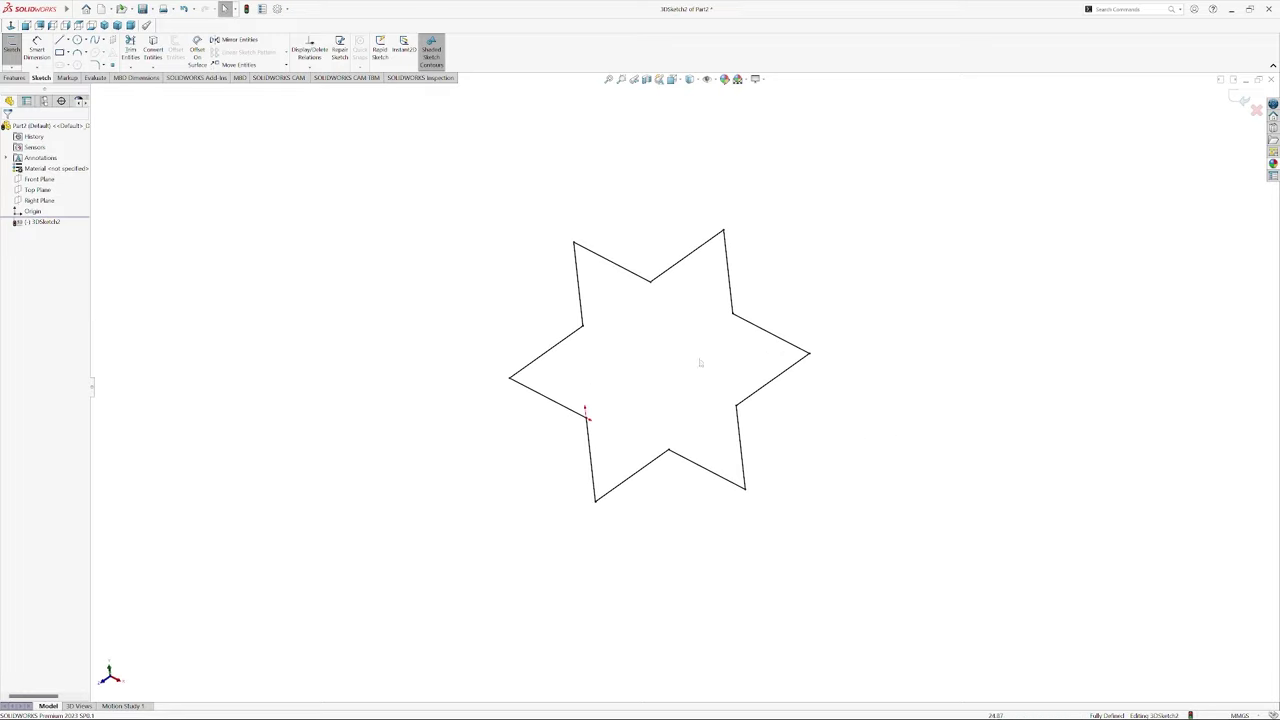
key(ctrl+7)
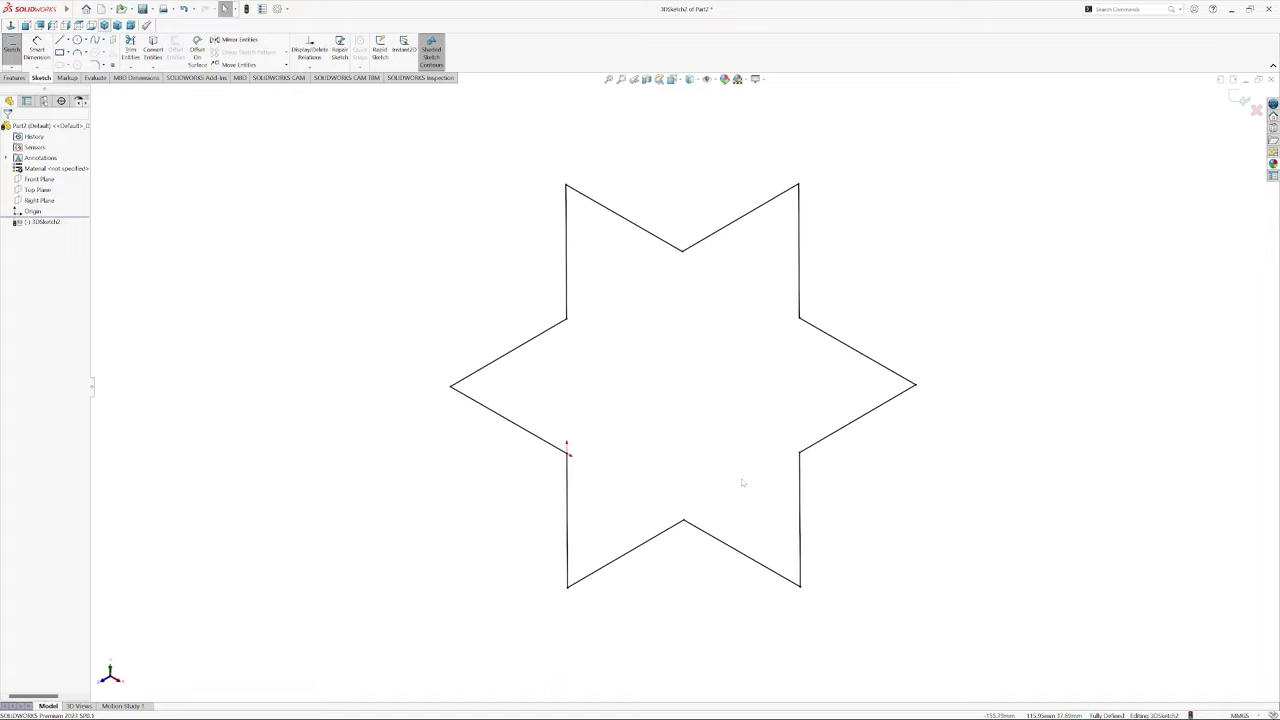
scroll(663, 429, up, 2)
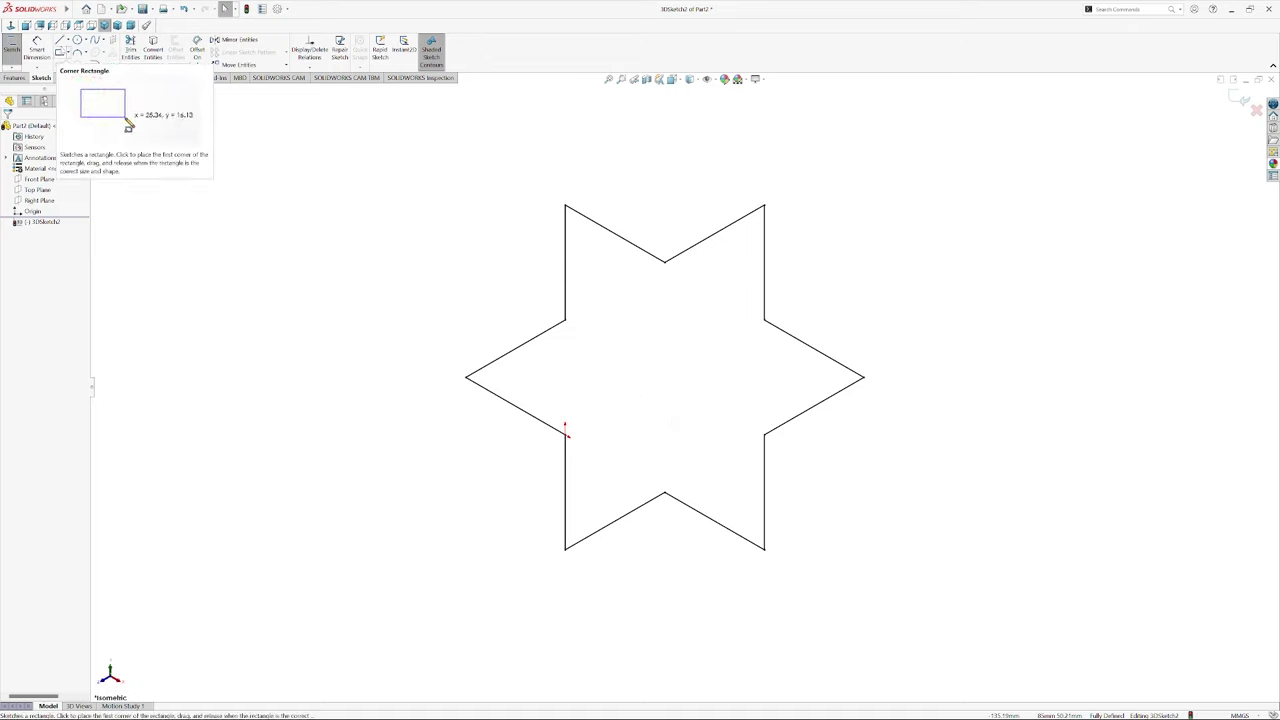
key(alt+e)
key(Escape)
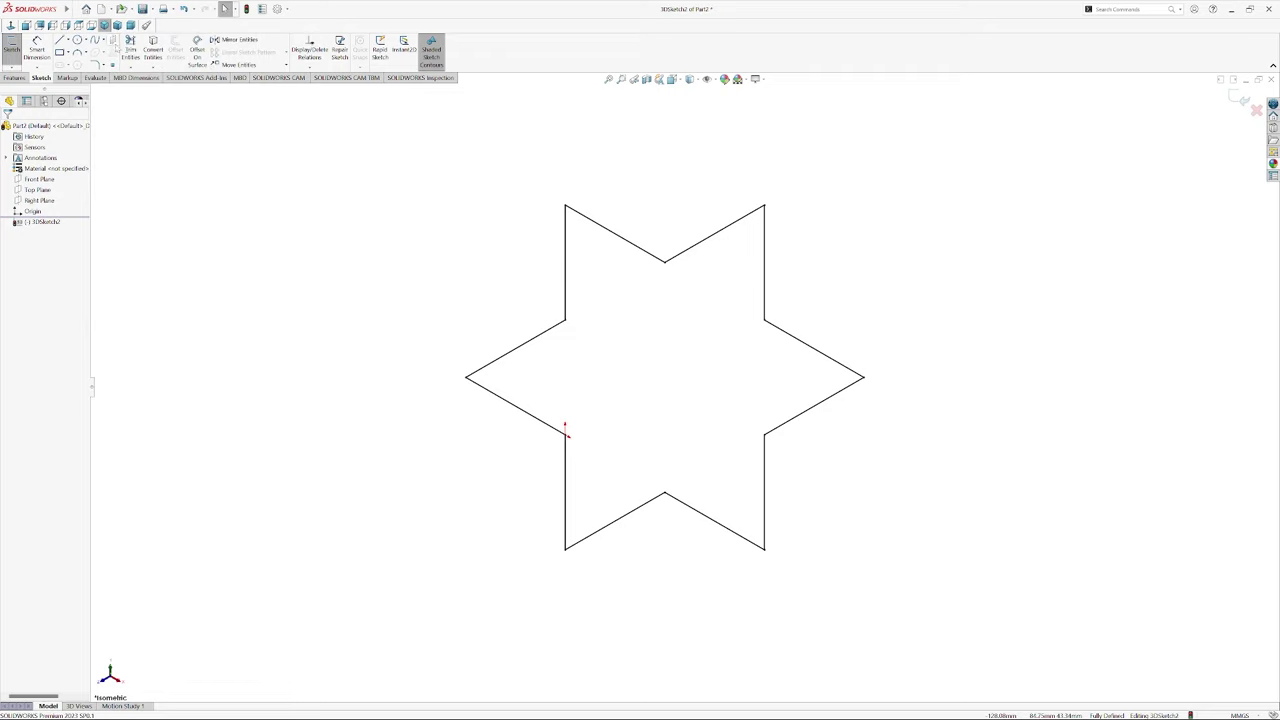
Dimension the left vertical star edge at 60 mm and exit the 3D sketch
click(37, 50)
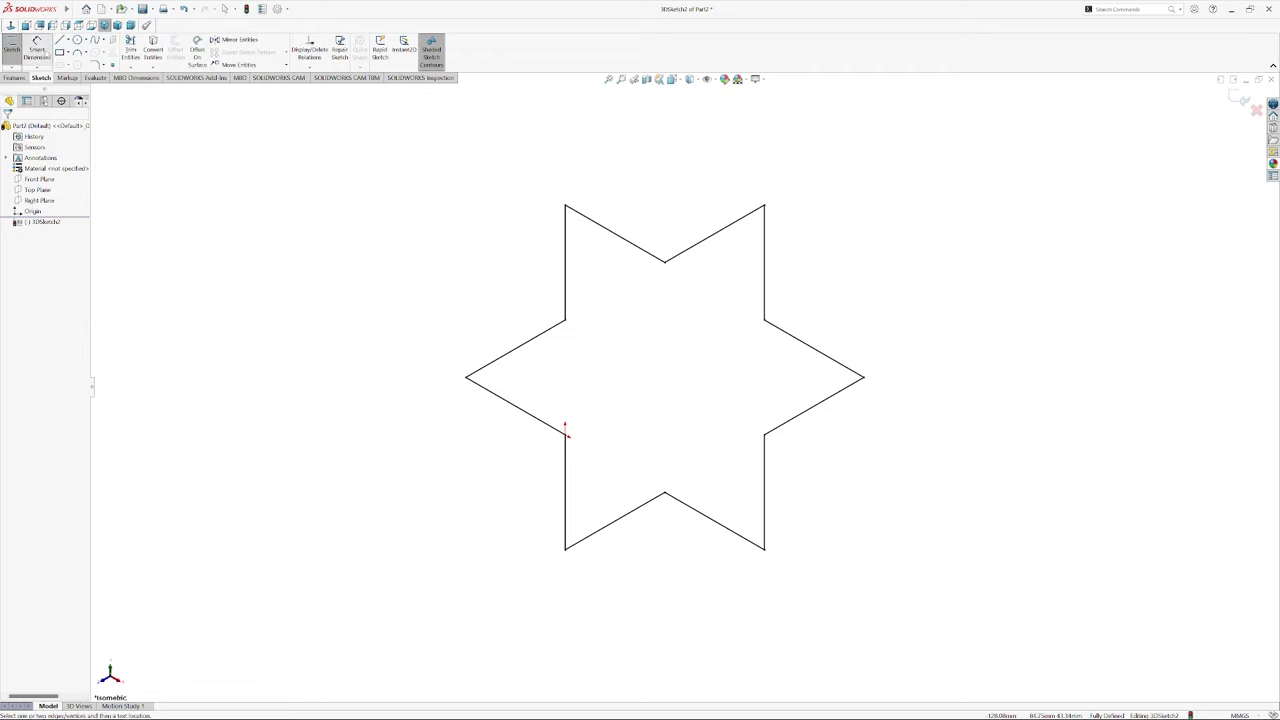
click(567, 268)
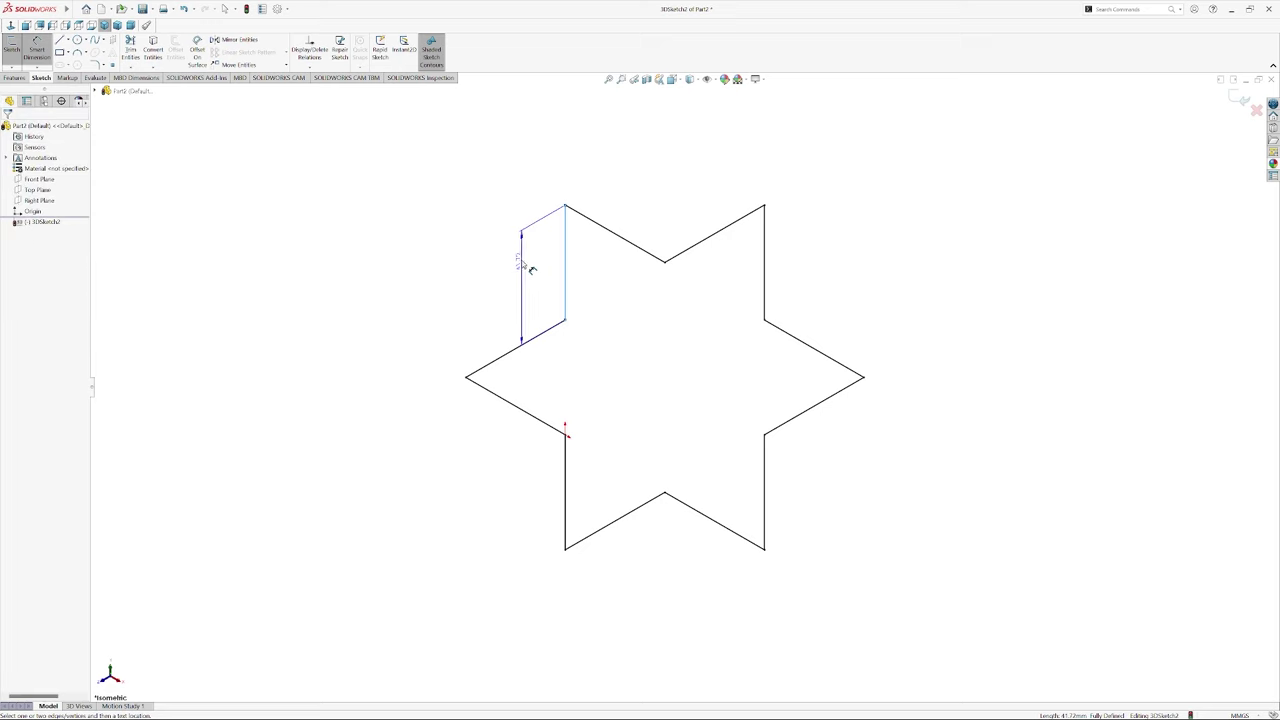
click(529, 265)
text(60)
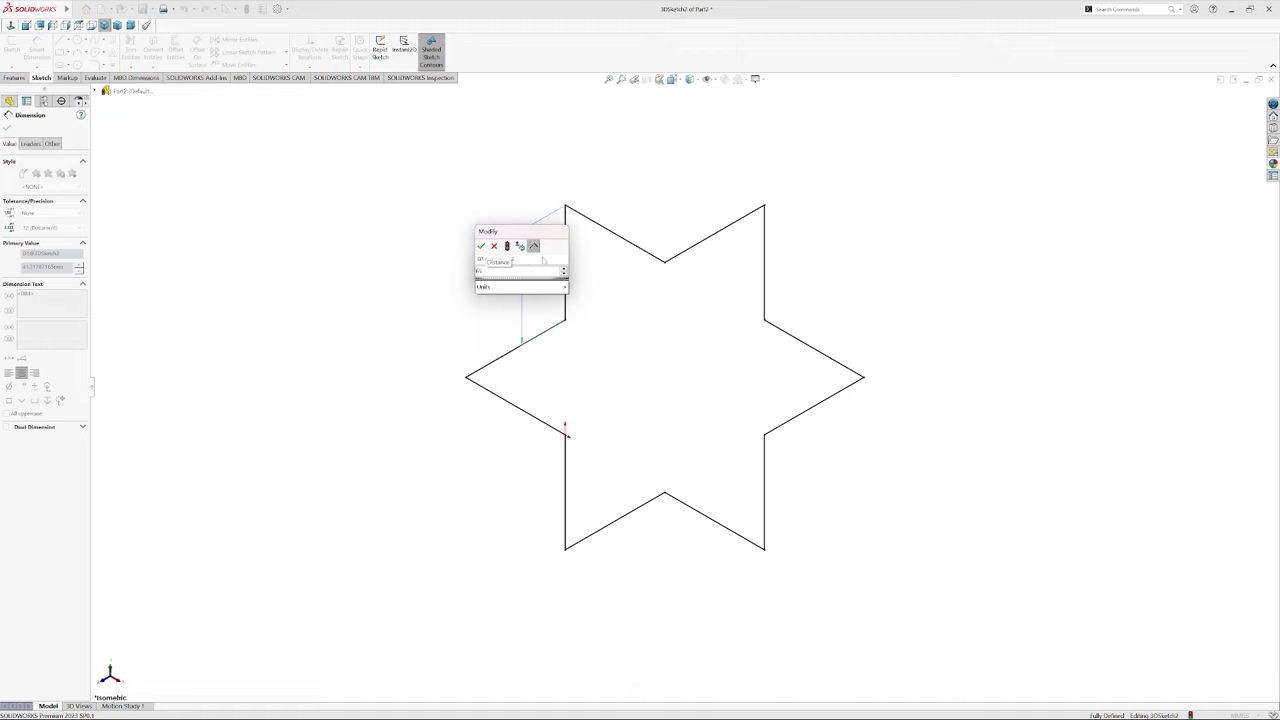
click(481, 247)
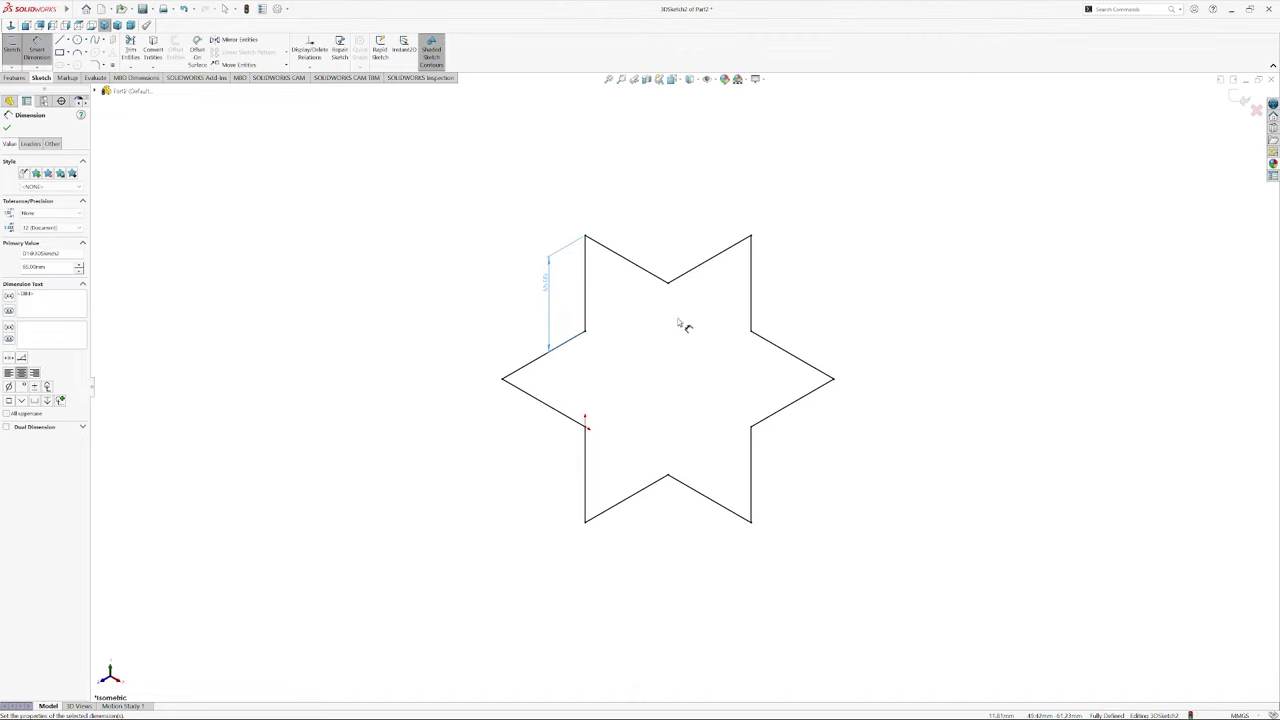
key(Escape)
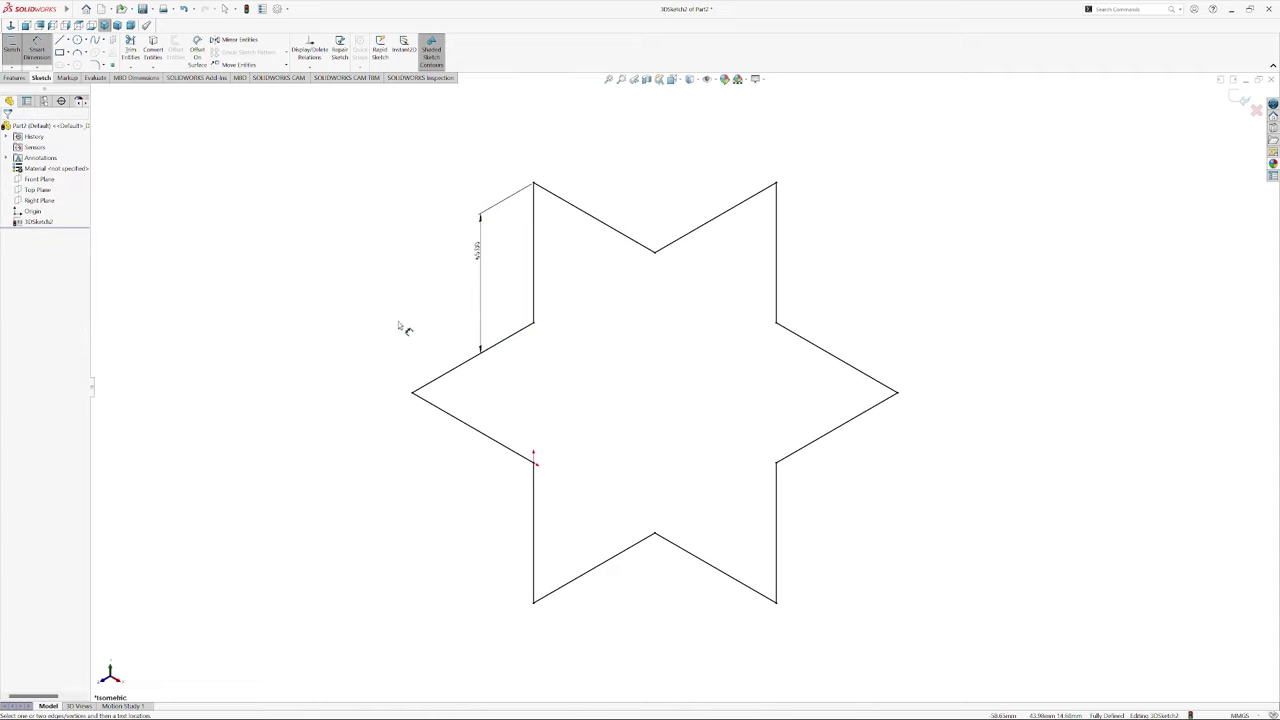
click(1238, 100)
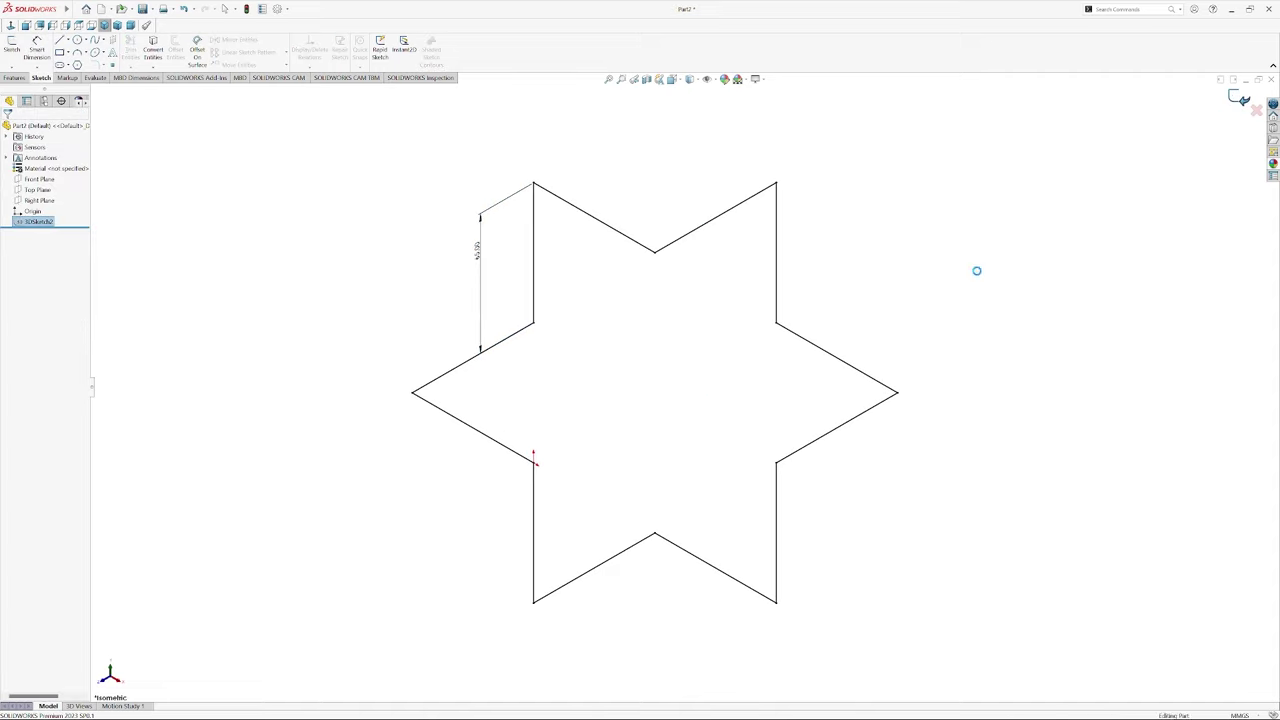
Create Plane1 perpendicular to the lower-left star edge at its endpoint
scroll(650, 379, down, 2)
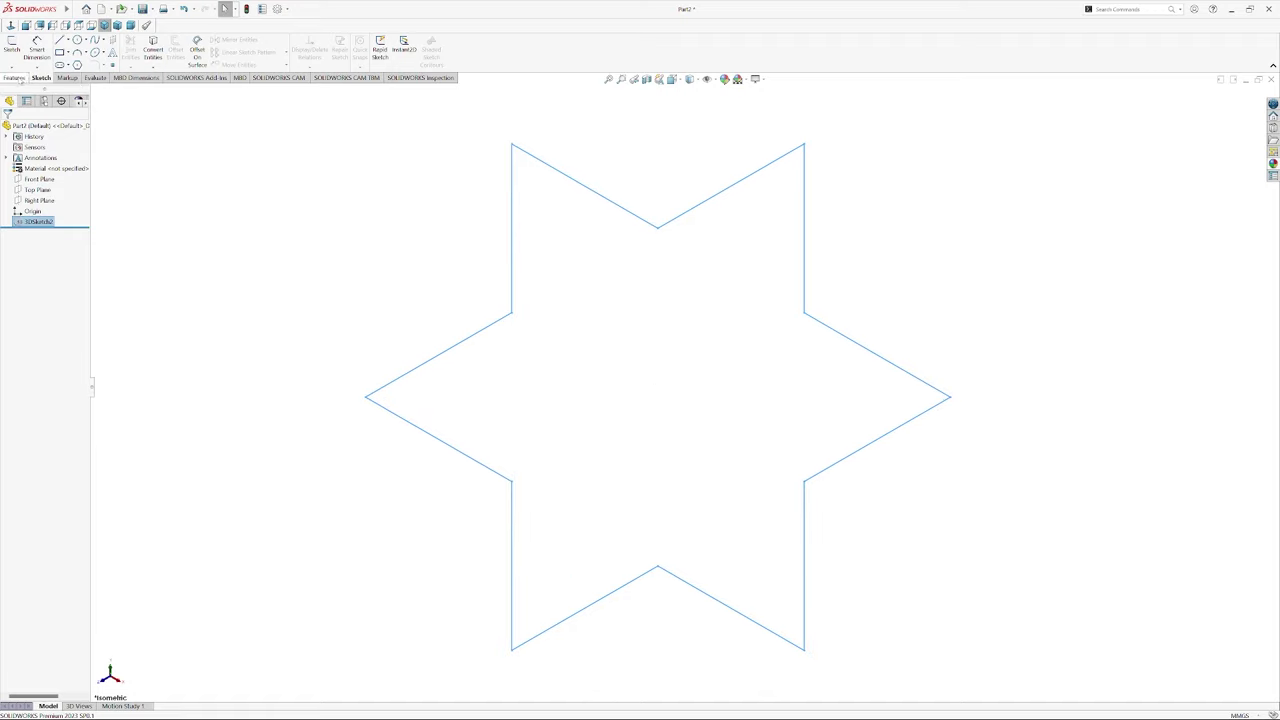
click(16, 78)
click(373, 50)
click(384, 83)
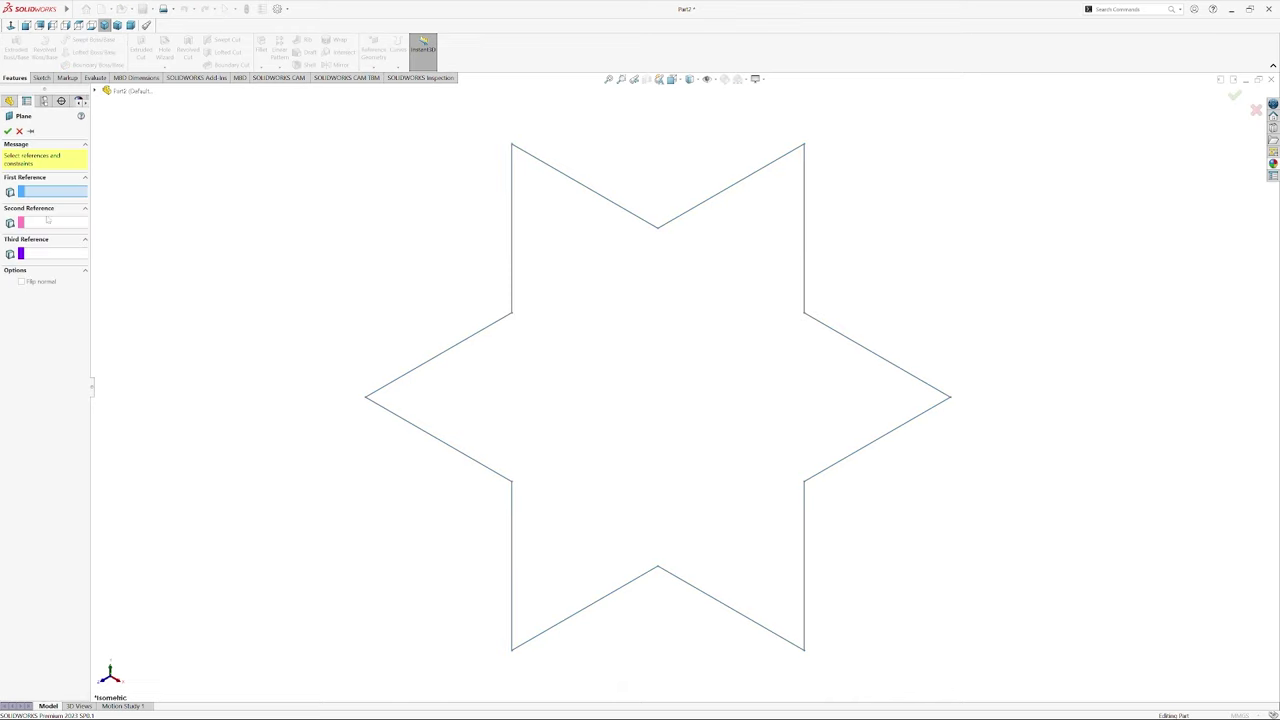
click(498, 476)
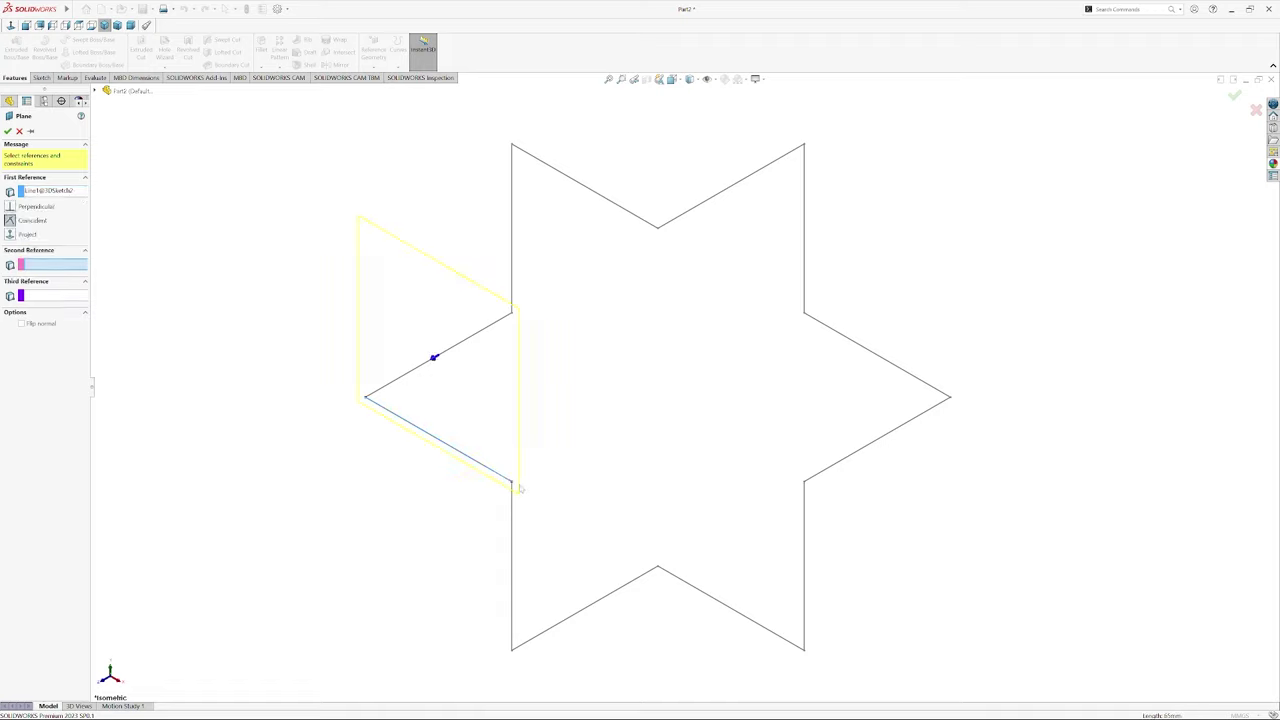
click(512, 485)
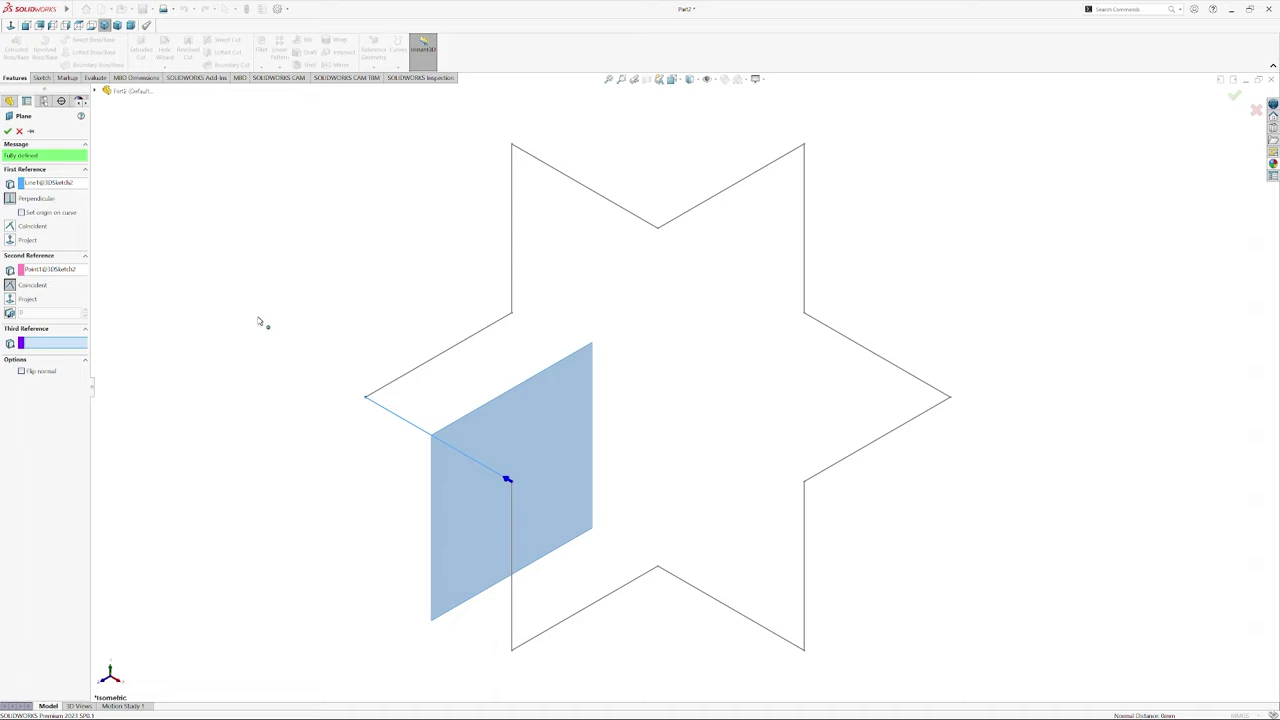
key(Return)
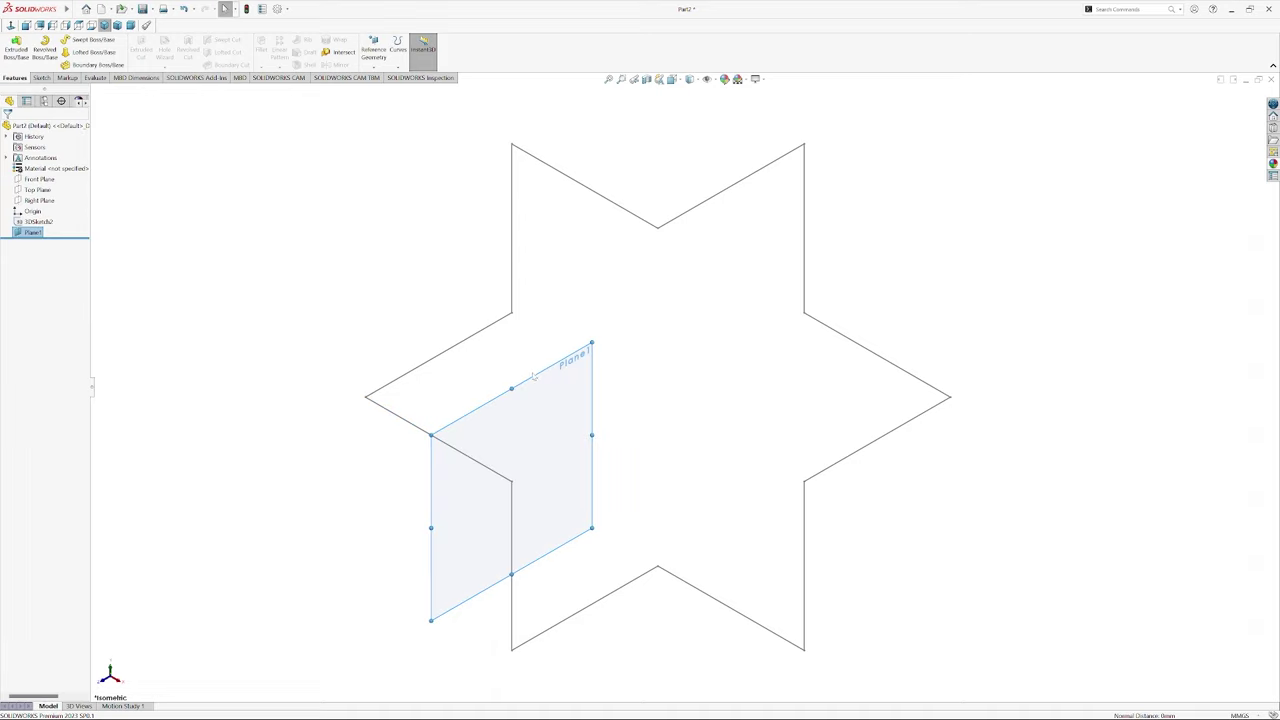
Start a new sketch on Plane1
click(531, 384)
click(551, 343)
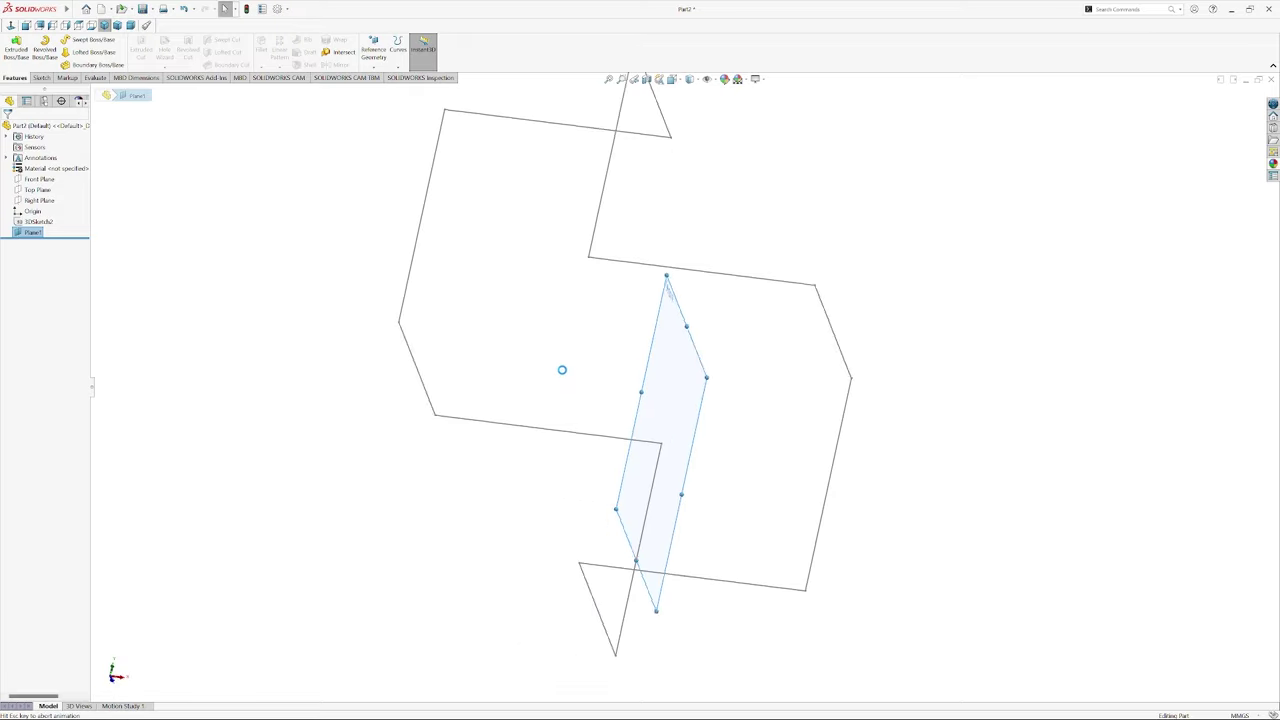
click(76, 9)
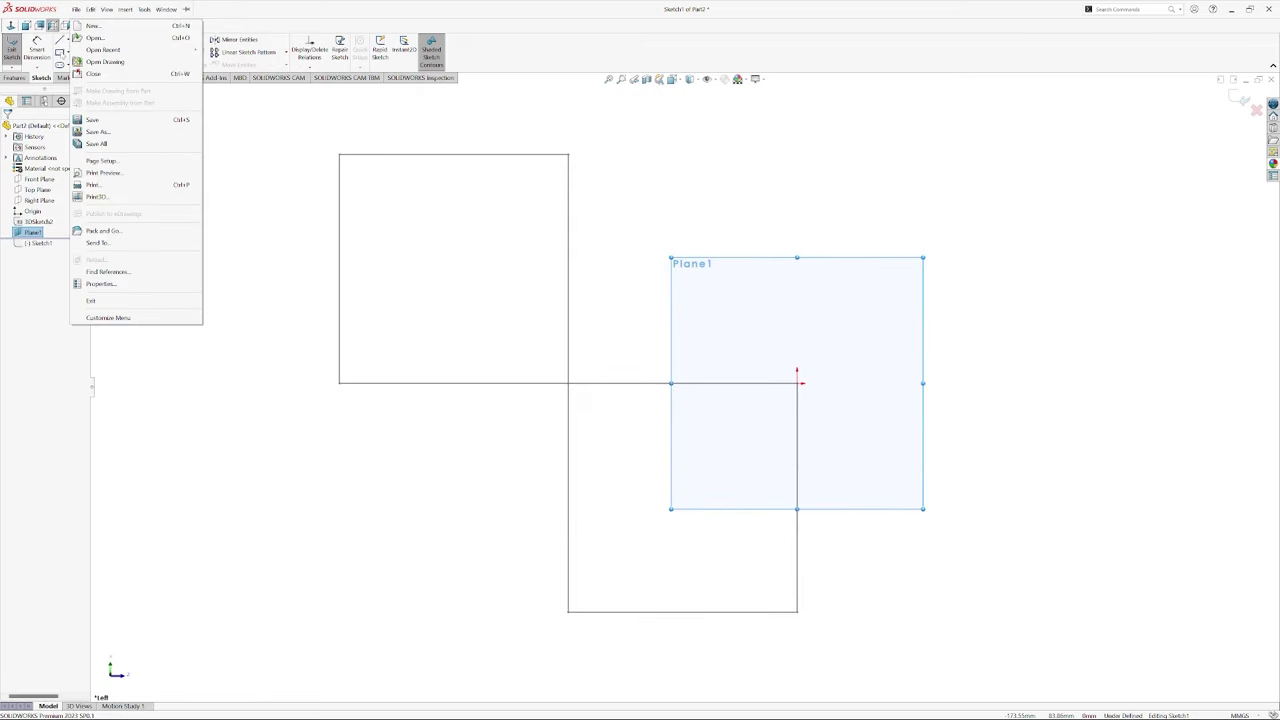
Draw a centre-point rectangle with construction diagonals on Plane1 above the star's end
key(Escape)
click(67, 65)
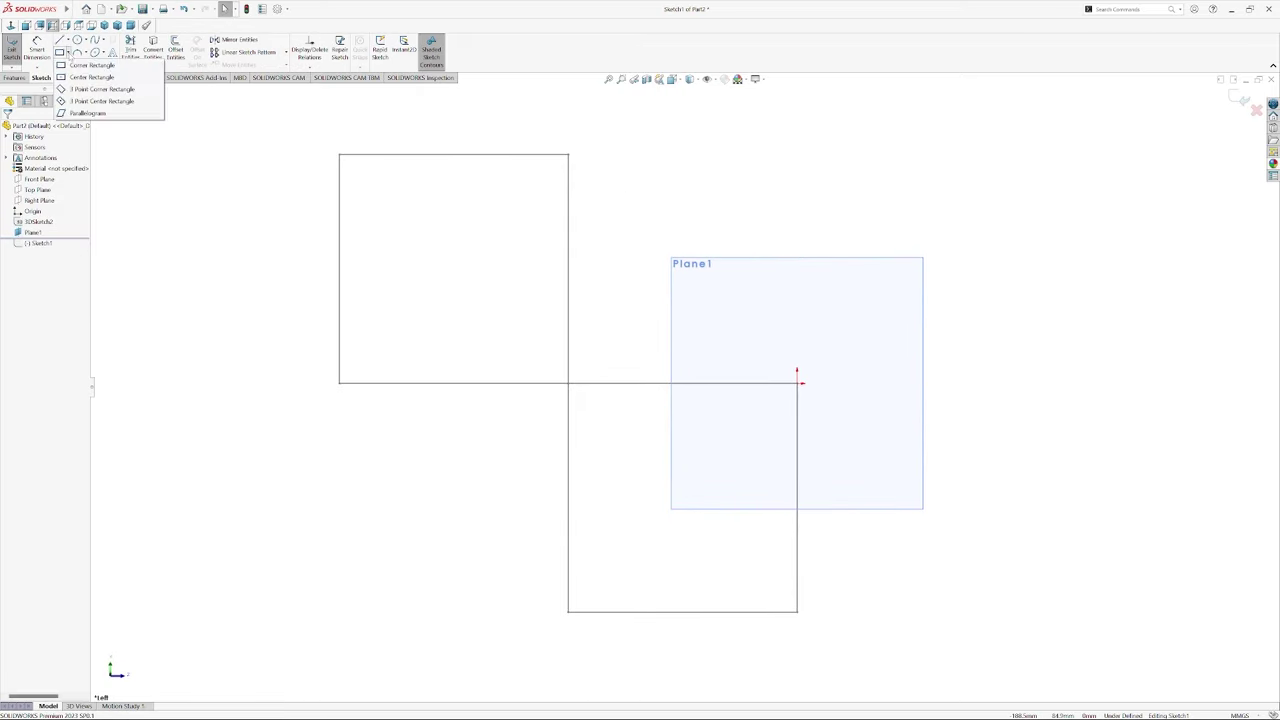
click(68, 52)
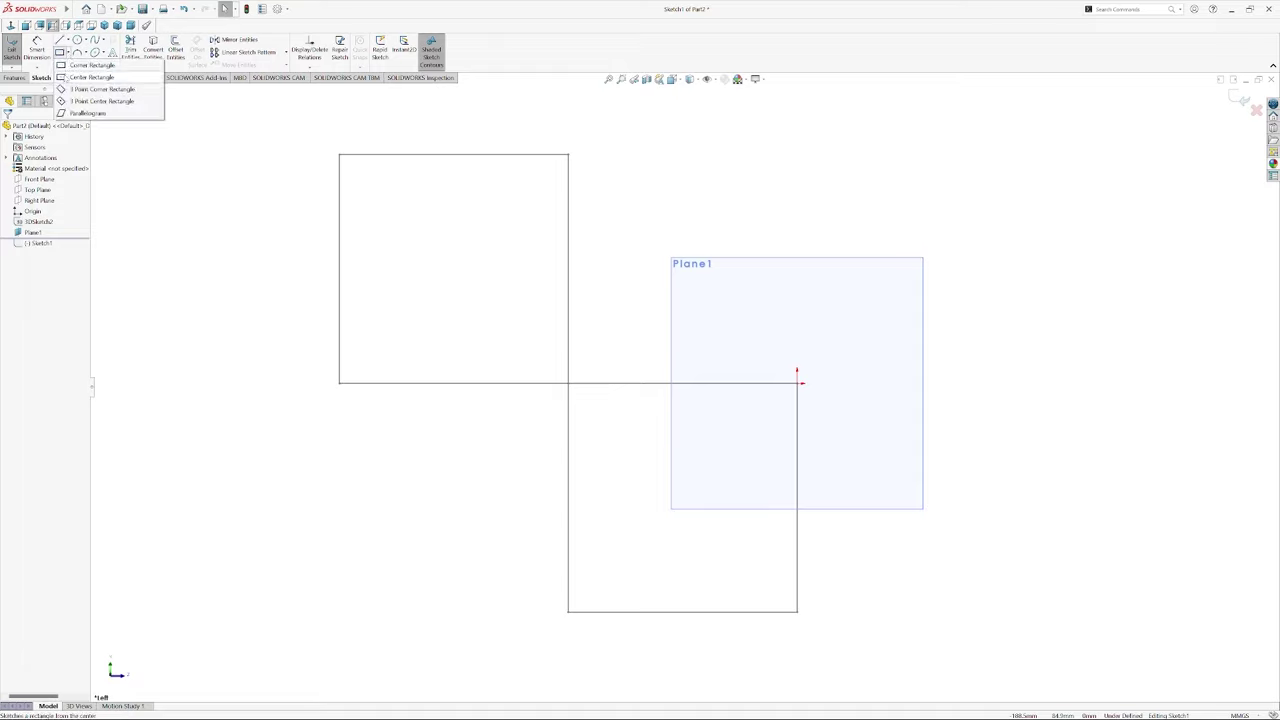
click(95, 74)
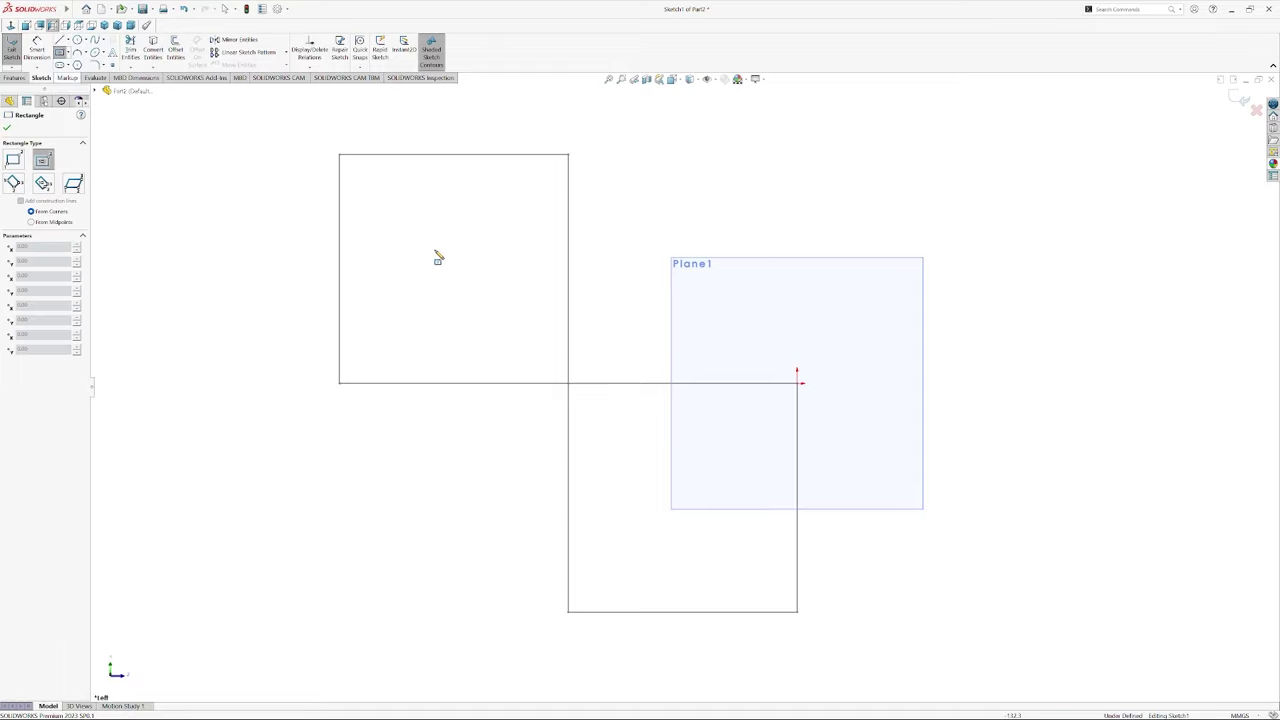
click(714, 185)
click(872, 218)
right_click(1057, 193)
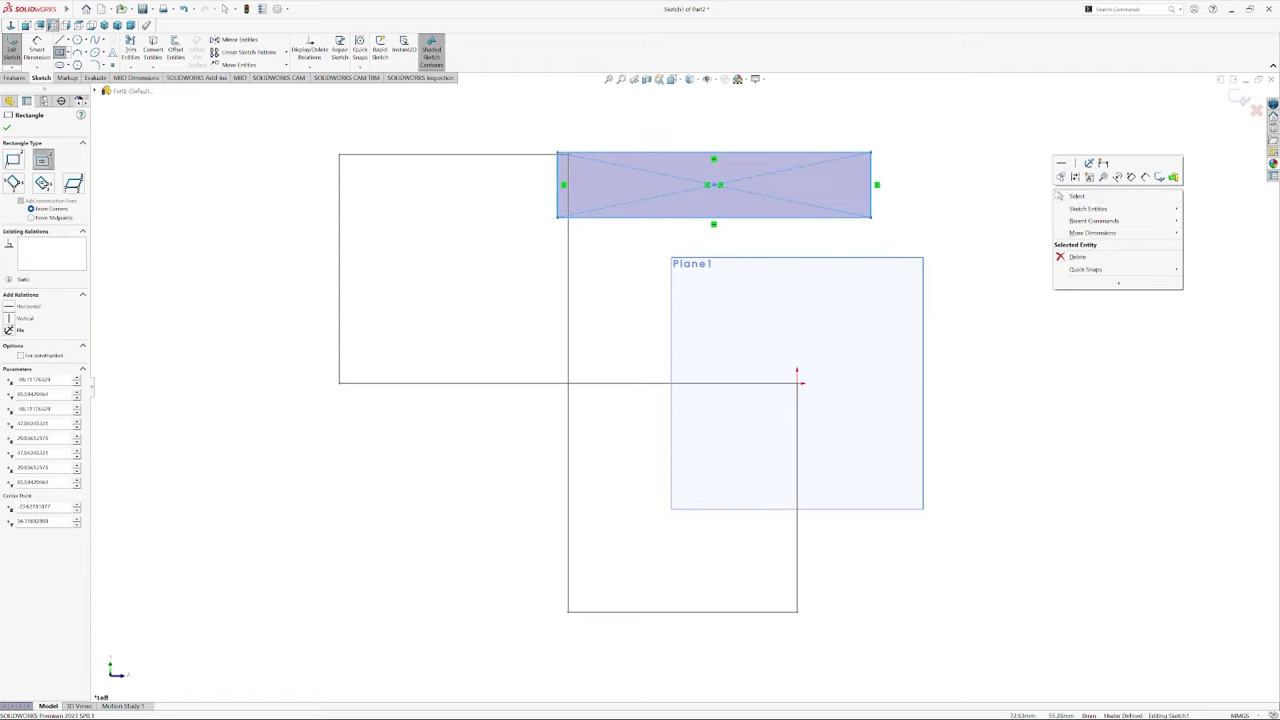
click(1060, 196)
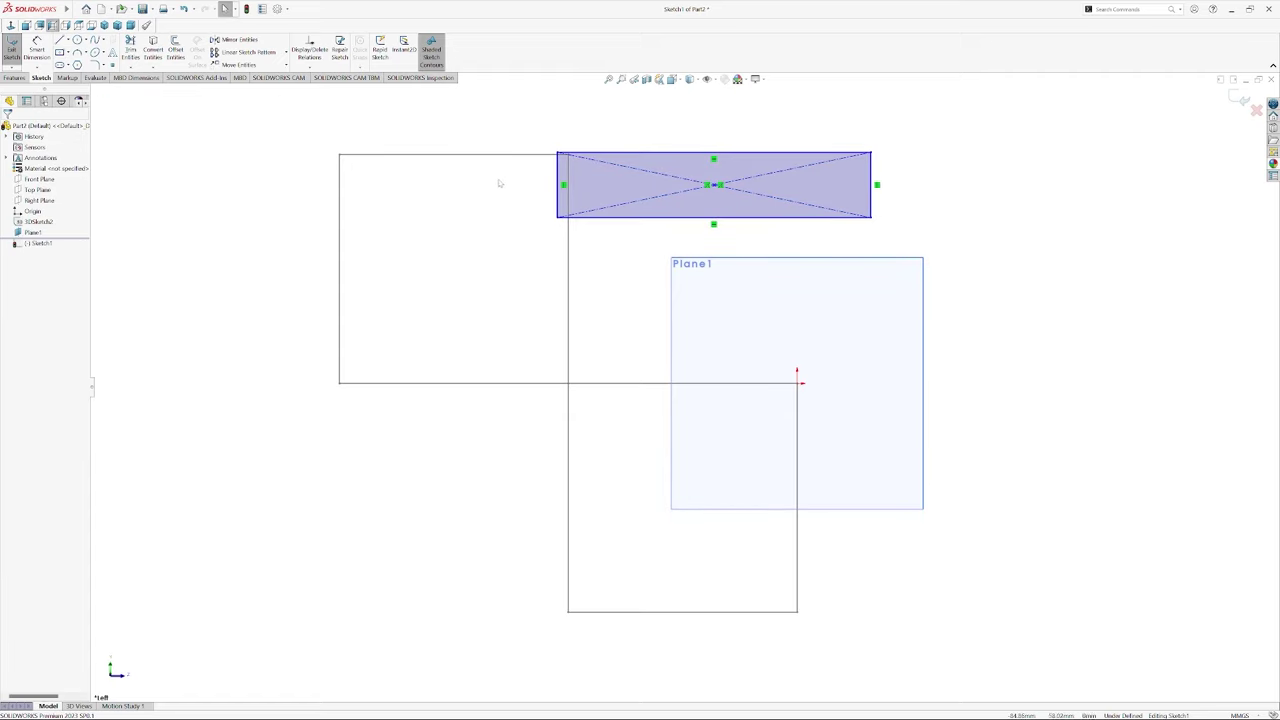
click(37, 52)
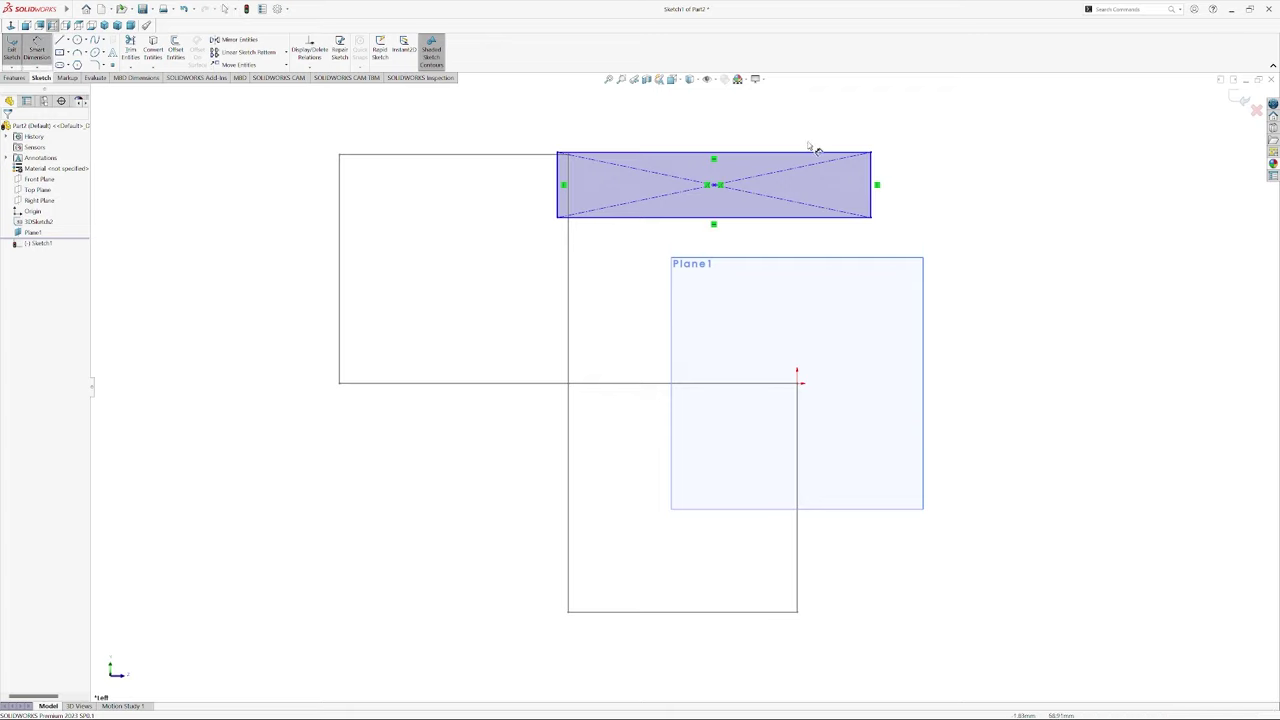
Dimension the rectangle to 40 mm wide and 10 mm high
click(786, 155)
click(724, 133)
text(40)
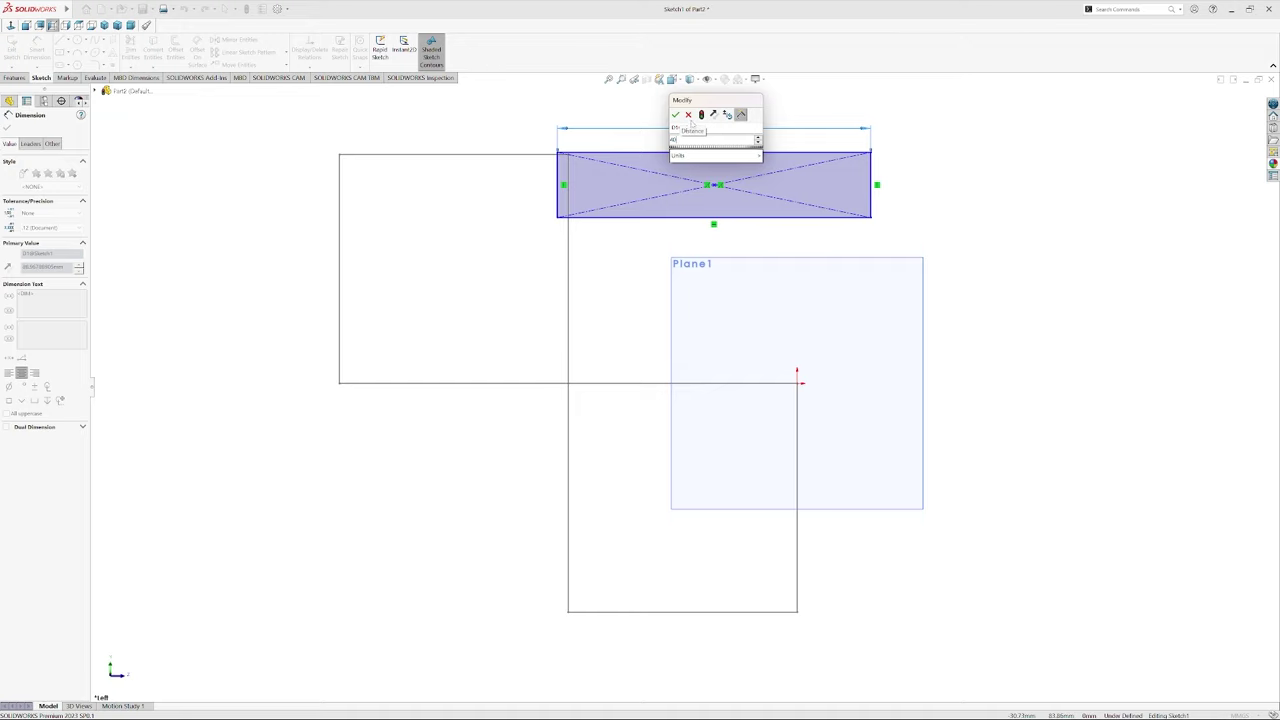
click(675, 115)
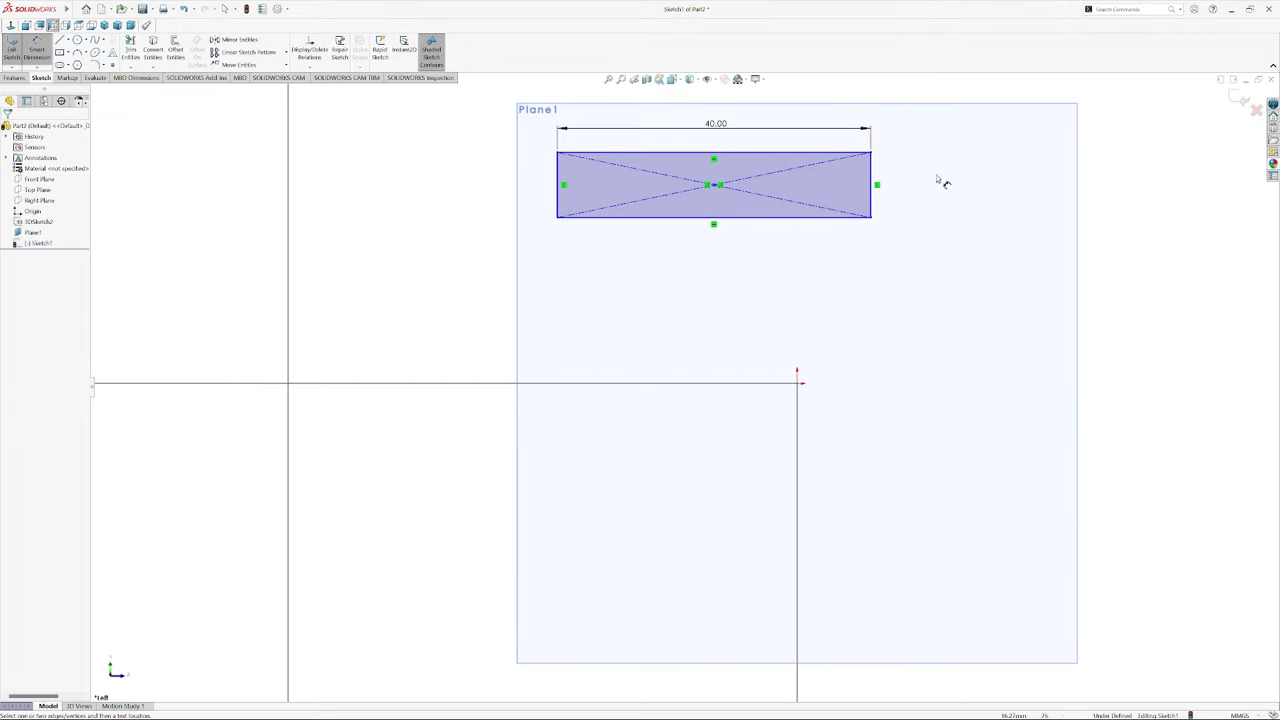
click(873, 180)
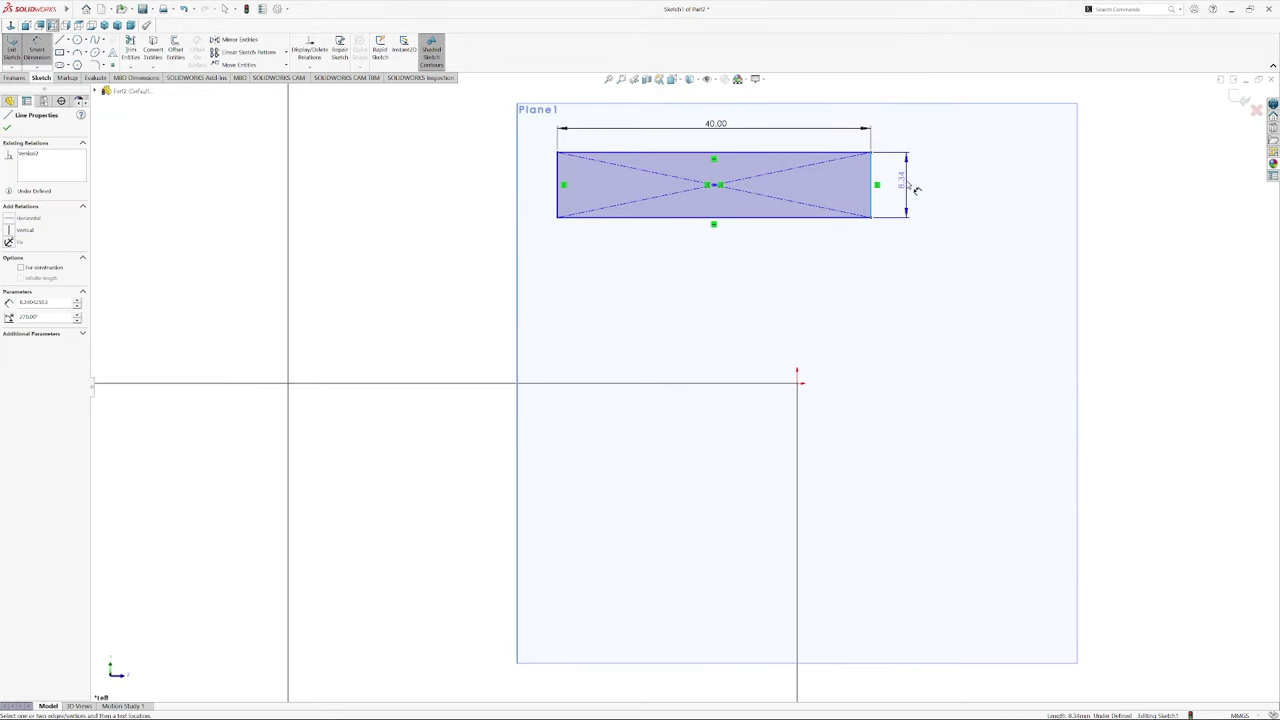
click(915, 189)
text(10)
key(Return)
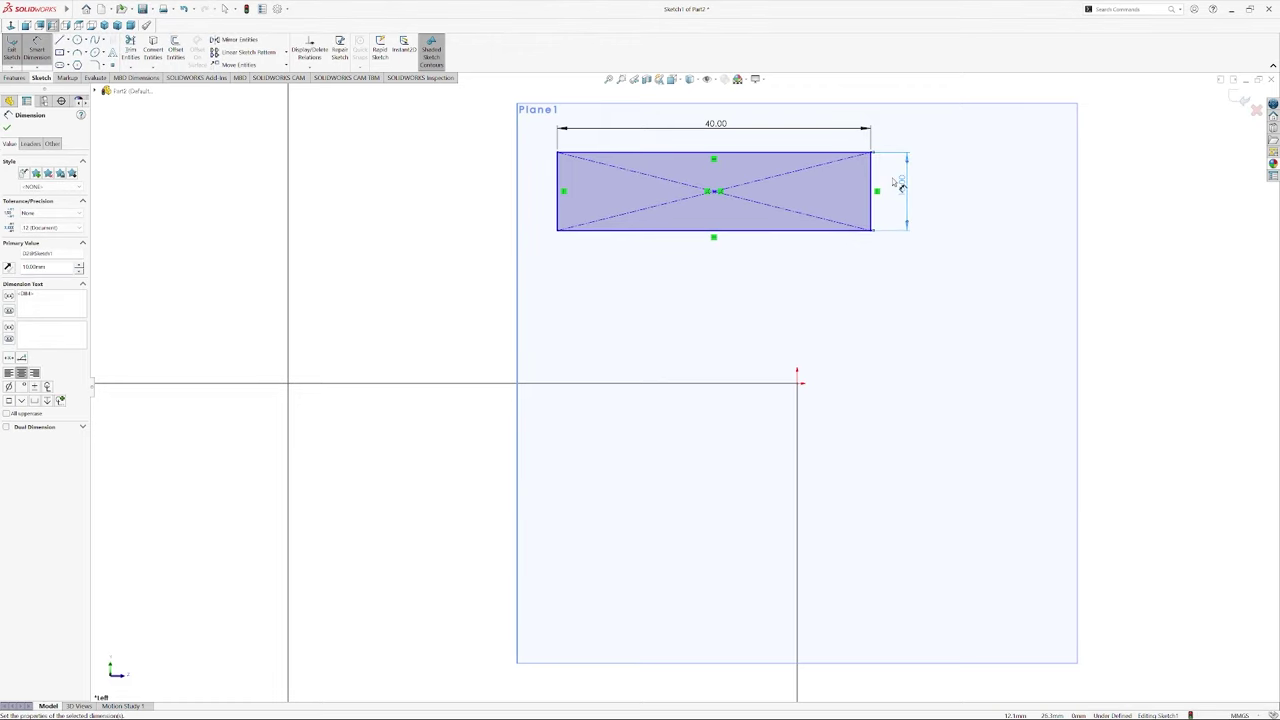
click(8, 128)
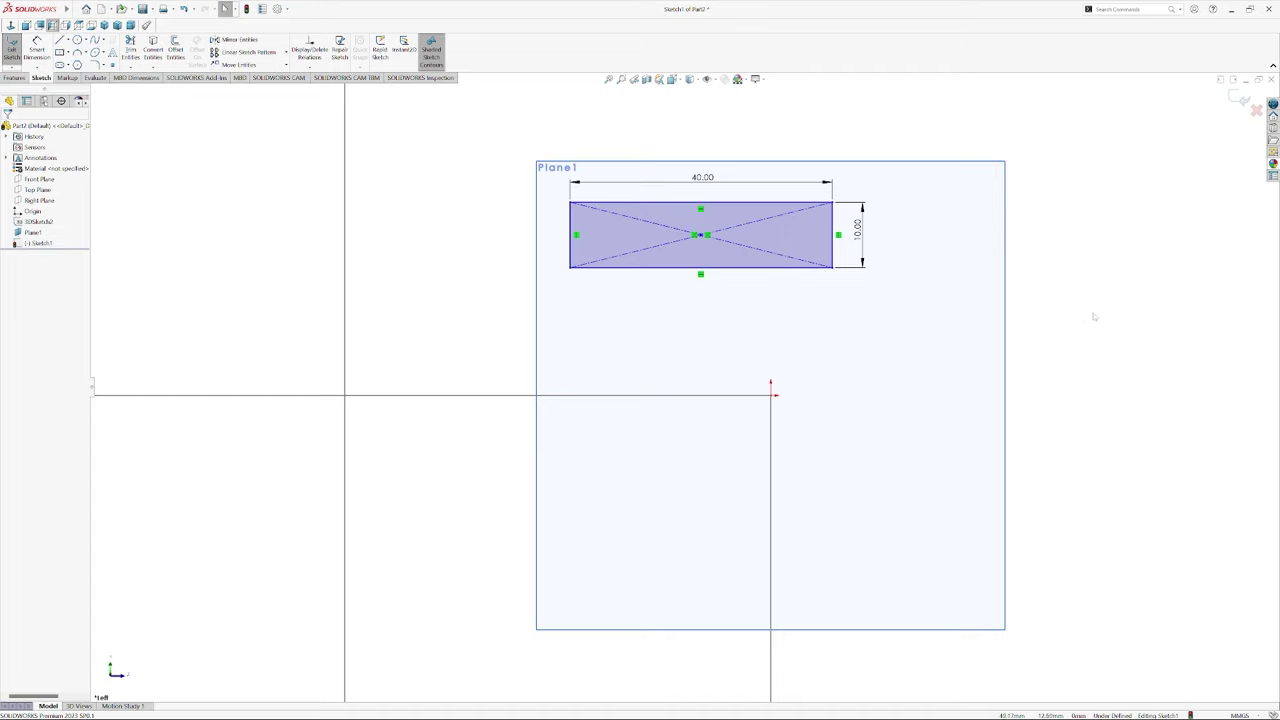
Make the rectangle's centre point coincident with the origin and exit the sketch
click(705, 236)
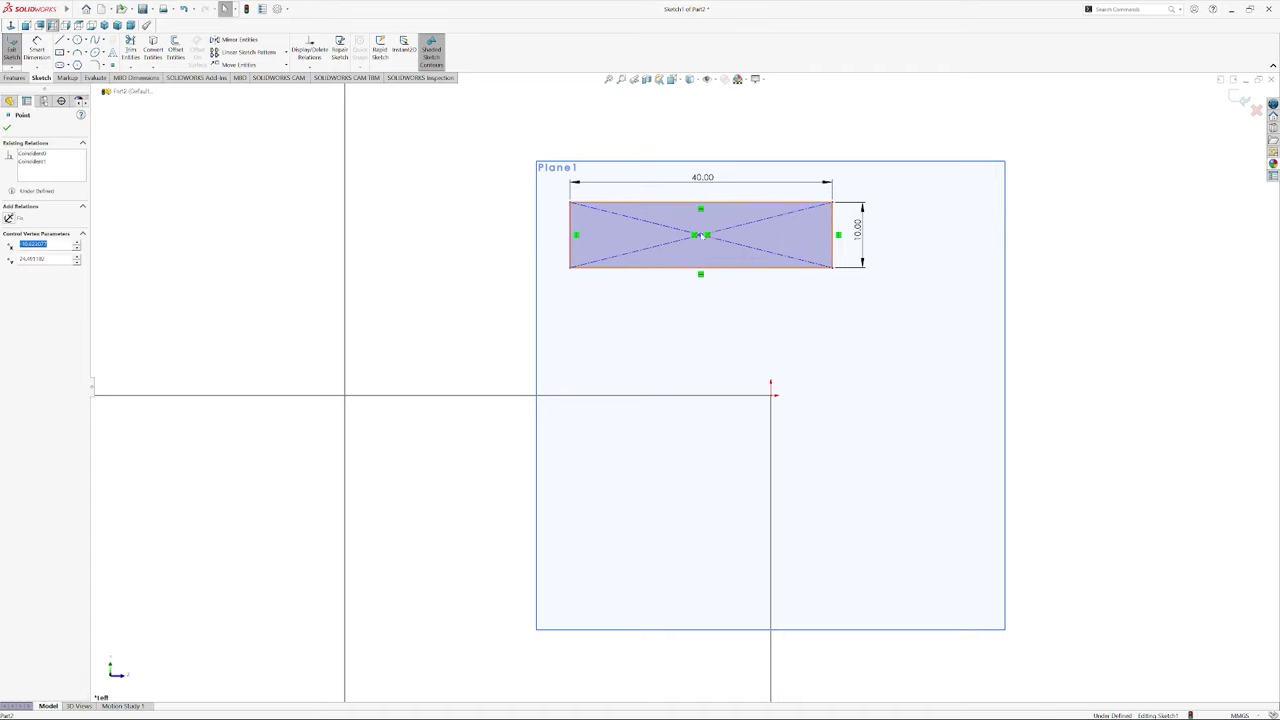
ctrl+click(772, 395)
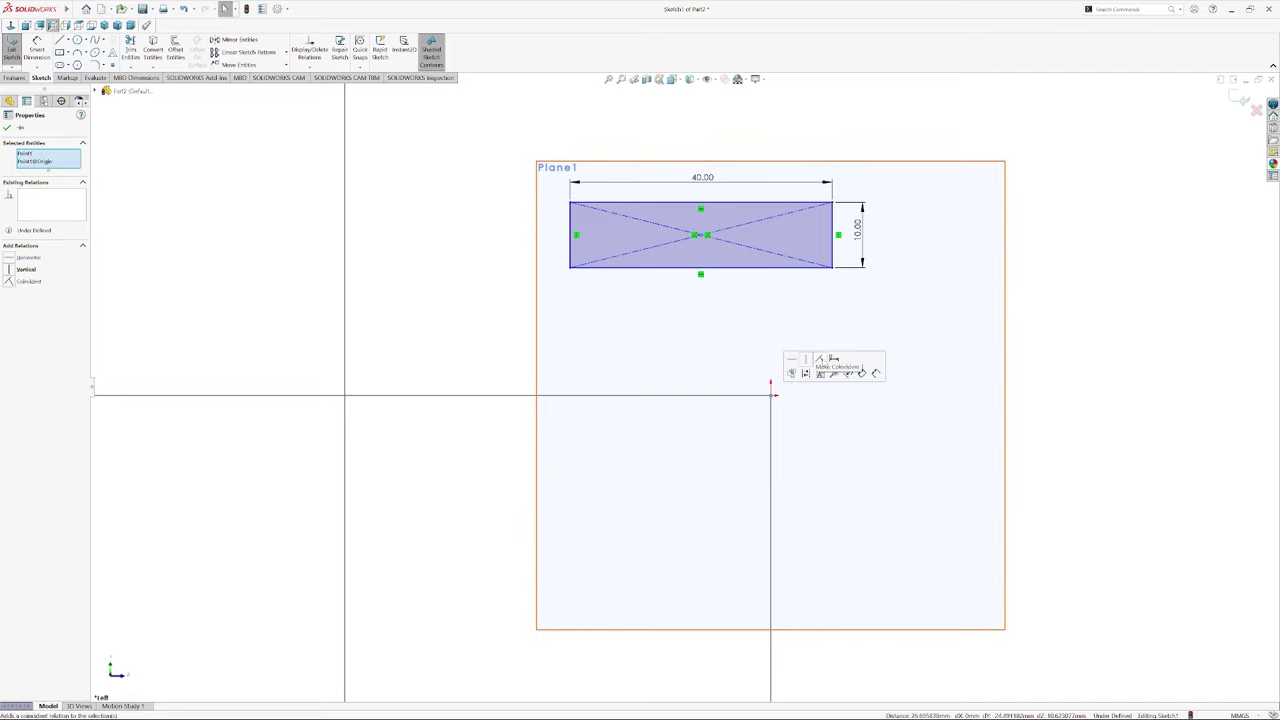
click(818, 358)
scroll(752, 512, up, 3)
scroll(714, 448, up, 3)
scroll(686, 448, down, 2)
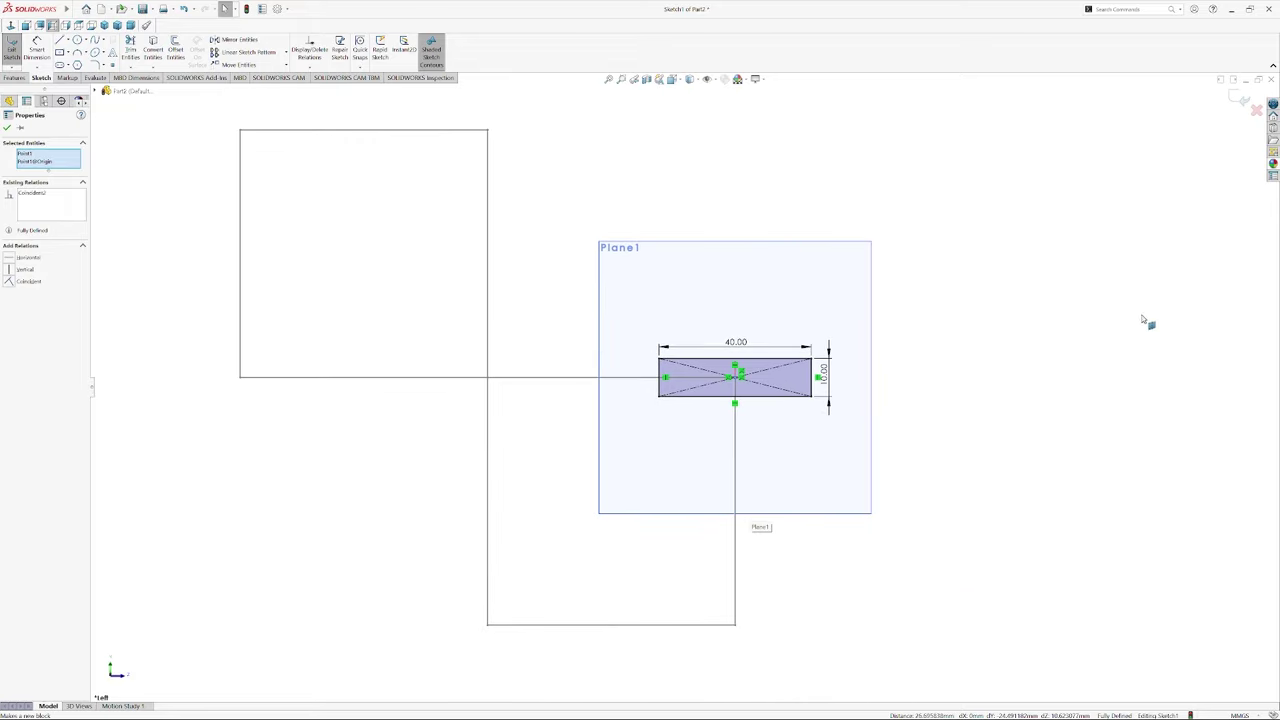
click(1240, 99)
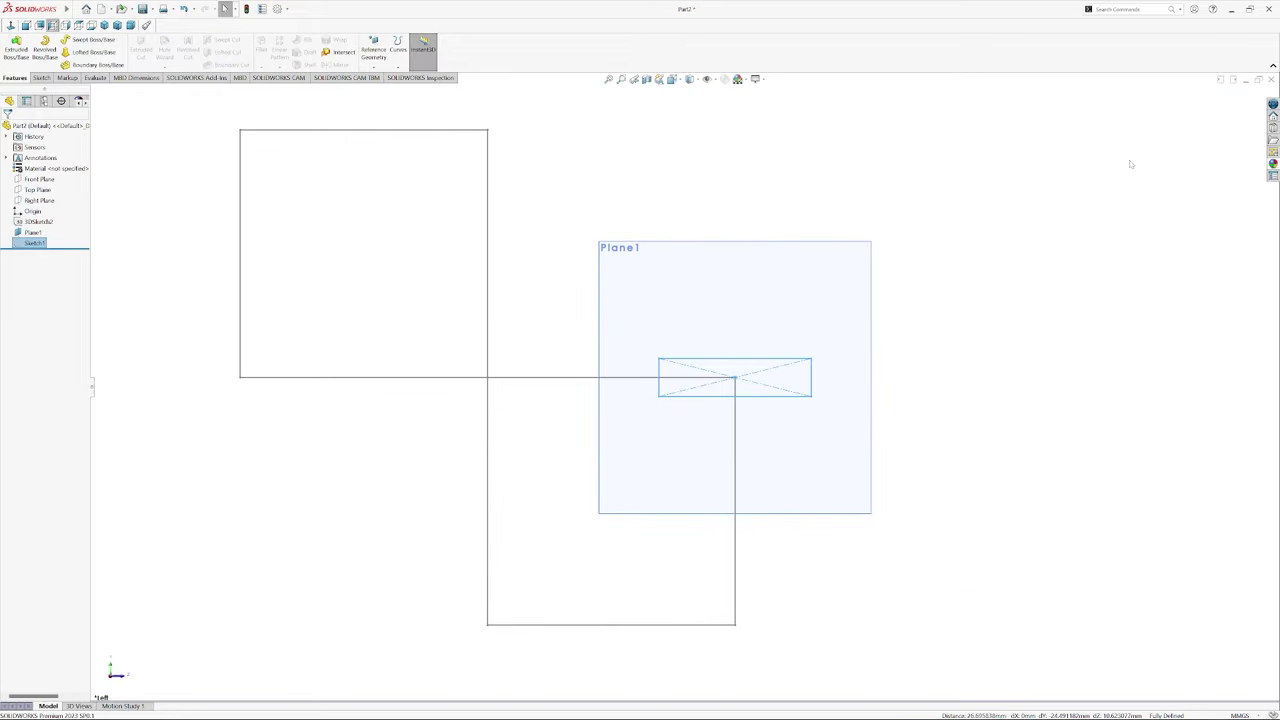
Hide Plane1, fit the star path in isometric view, and start a sweep using the rectangle as profile
click(829, 245)
click(813, 381)
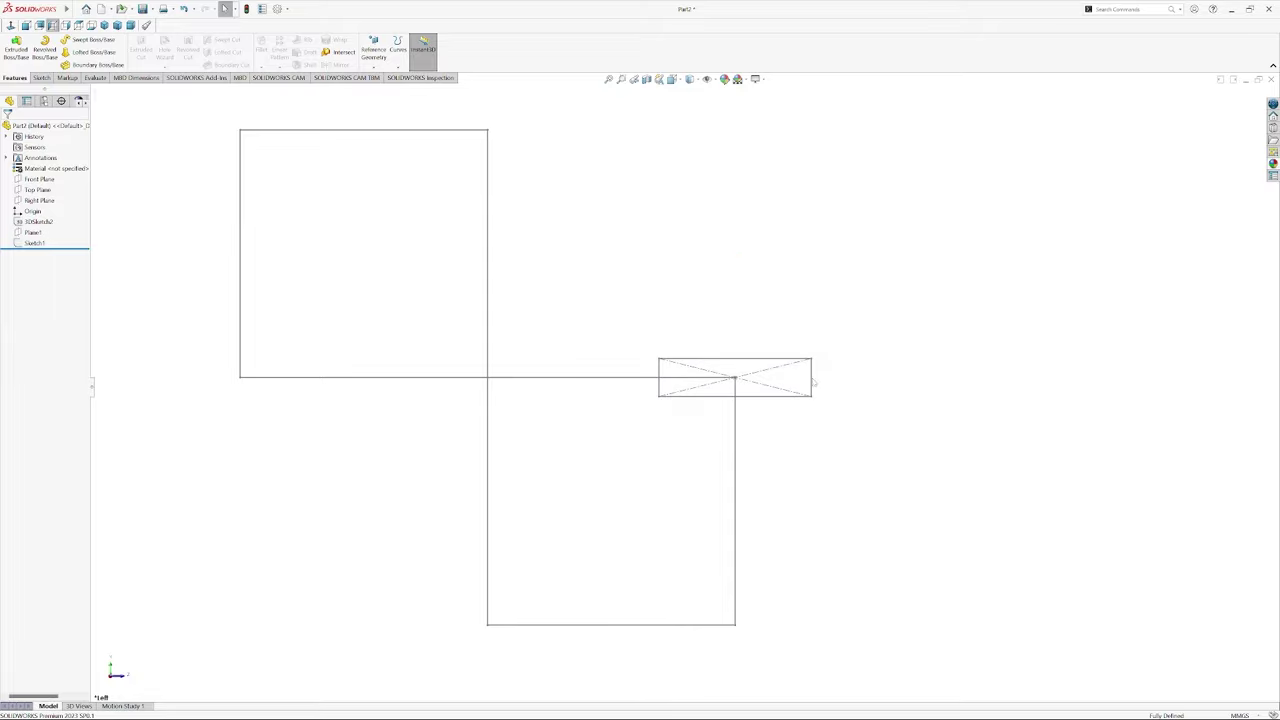
key(ctrl+7)
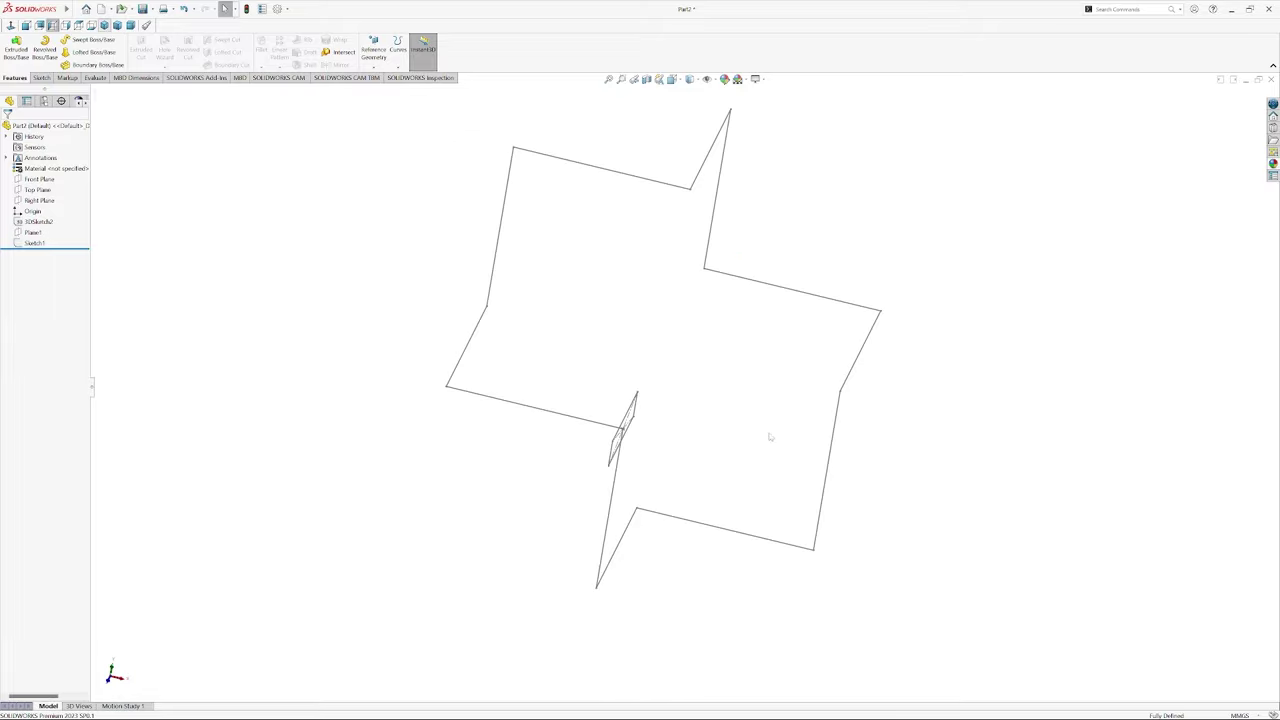
key(f)
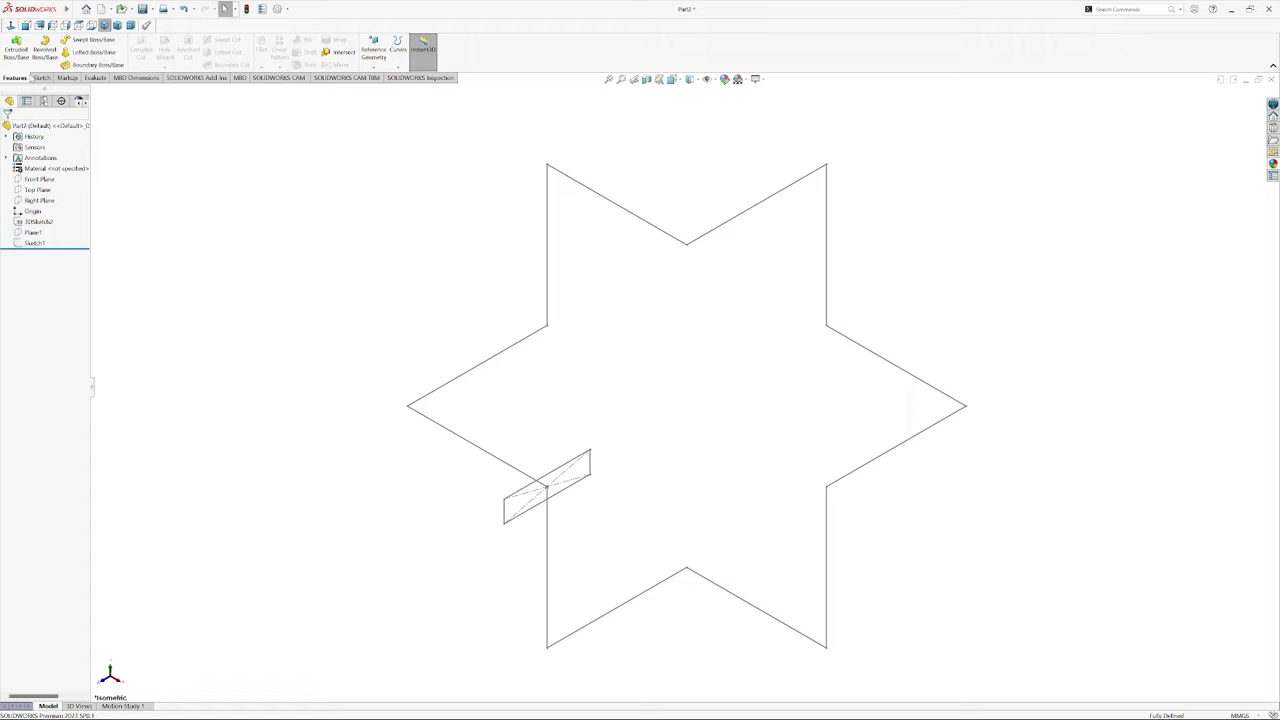
click(83, 42)
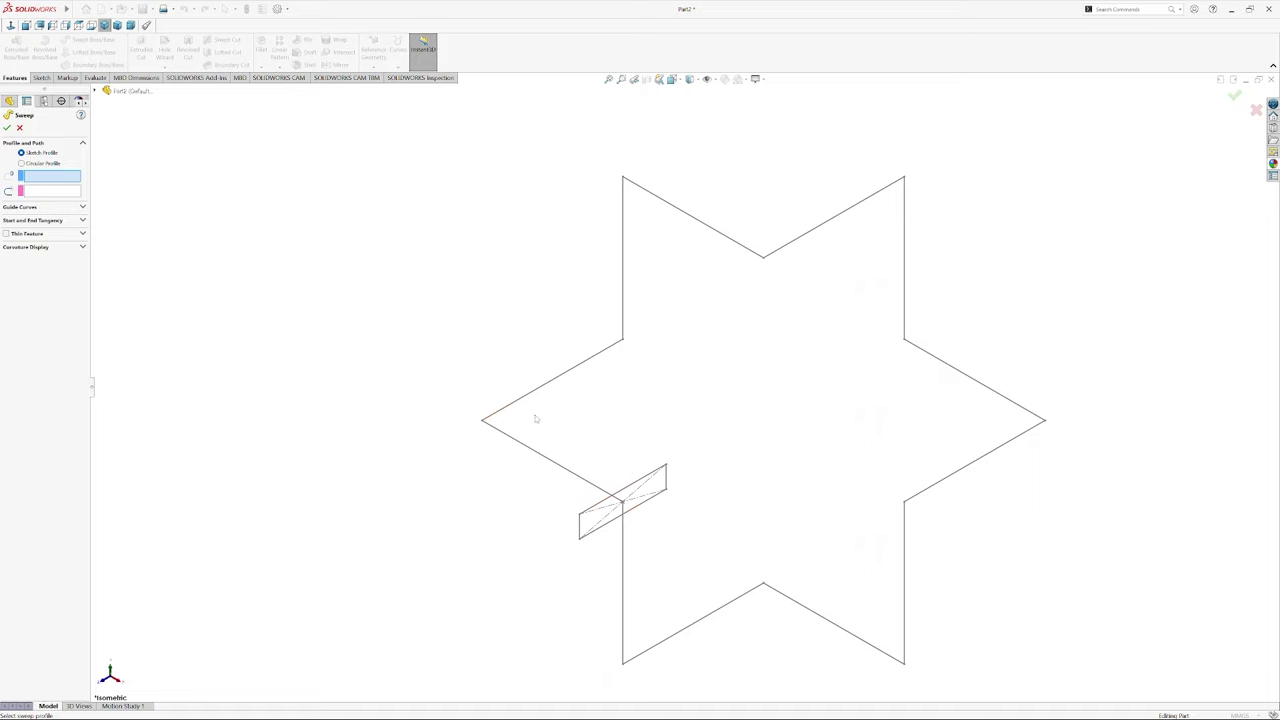
click(633, 488)
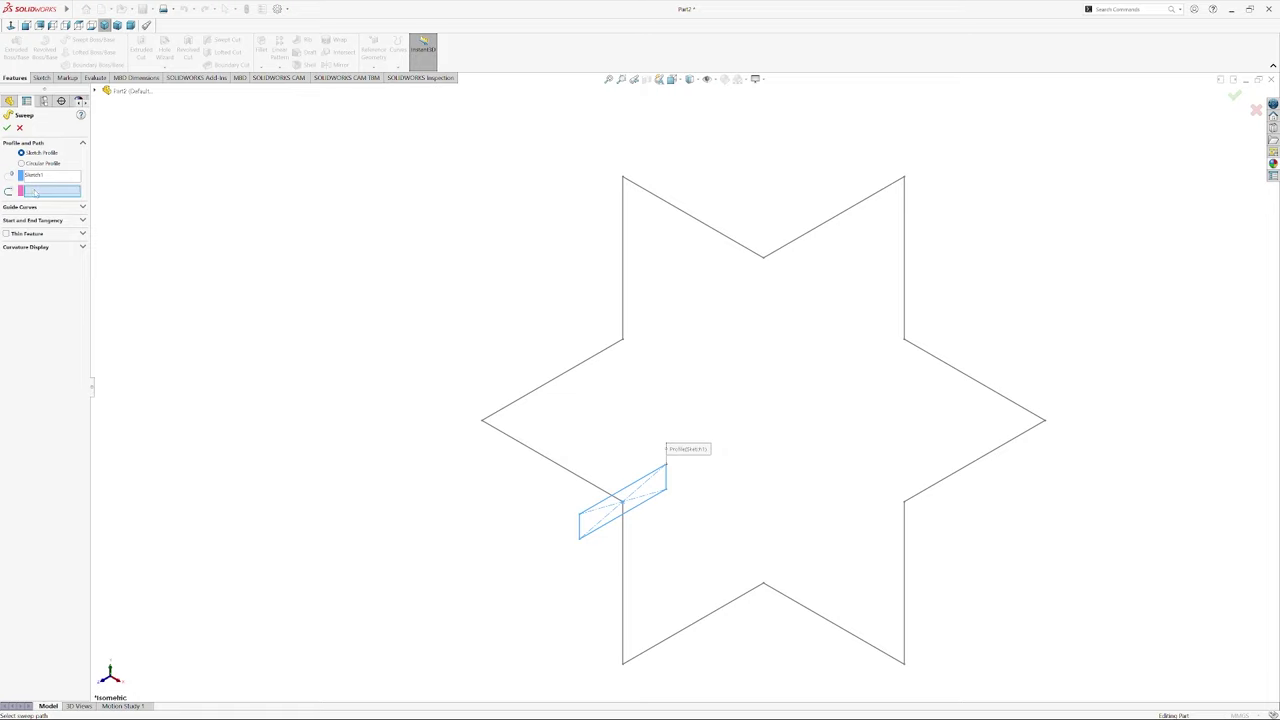
Sweep the 40 by 10 rectangle along the 3DSketch2 star path and orbit to inspect the solid
click(589, 486)
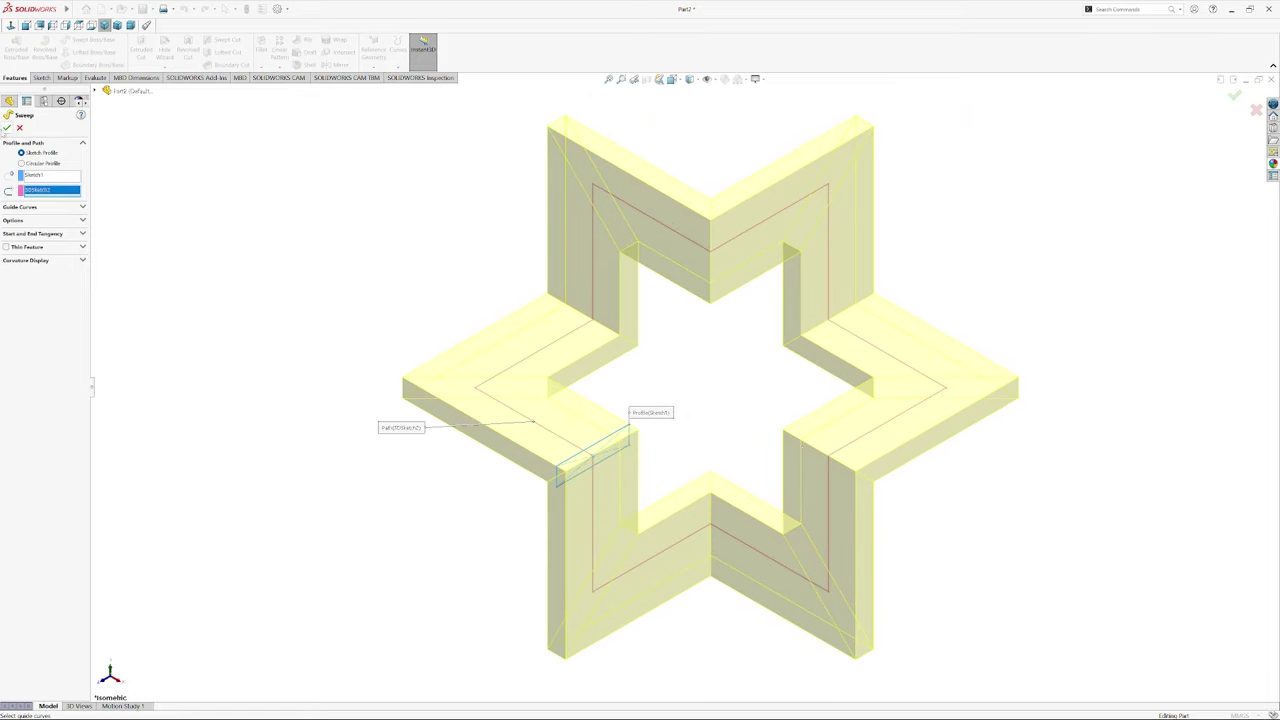
click(7, 128)
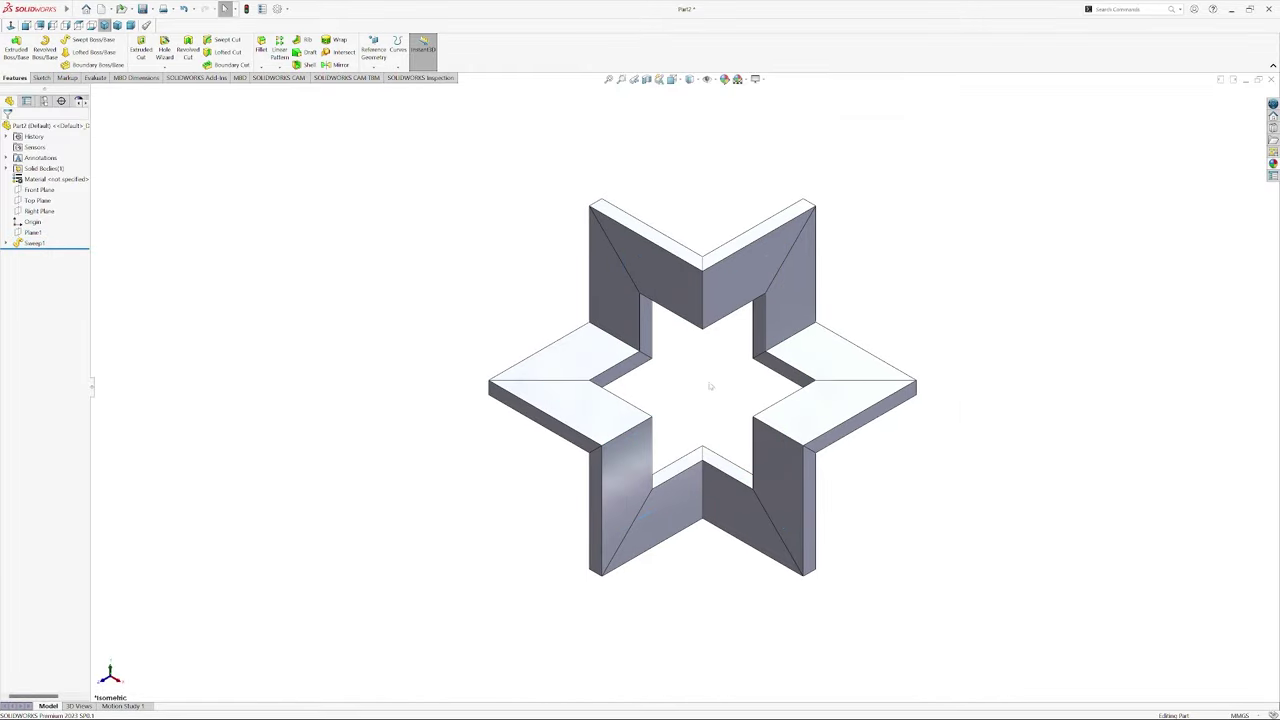
middle_drag(902, 397, 911, 491)
scroll(722, 370, down, 3)
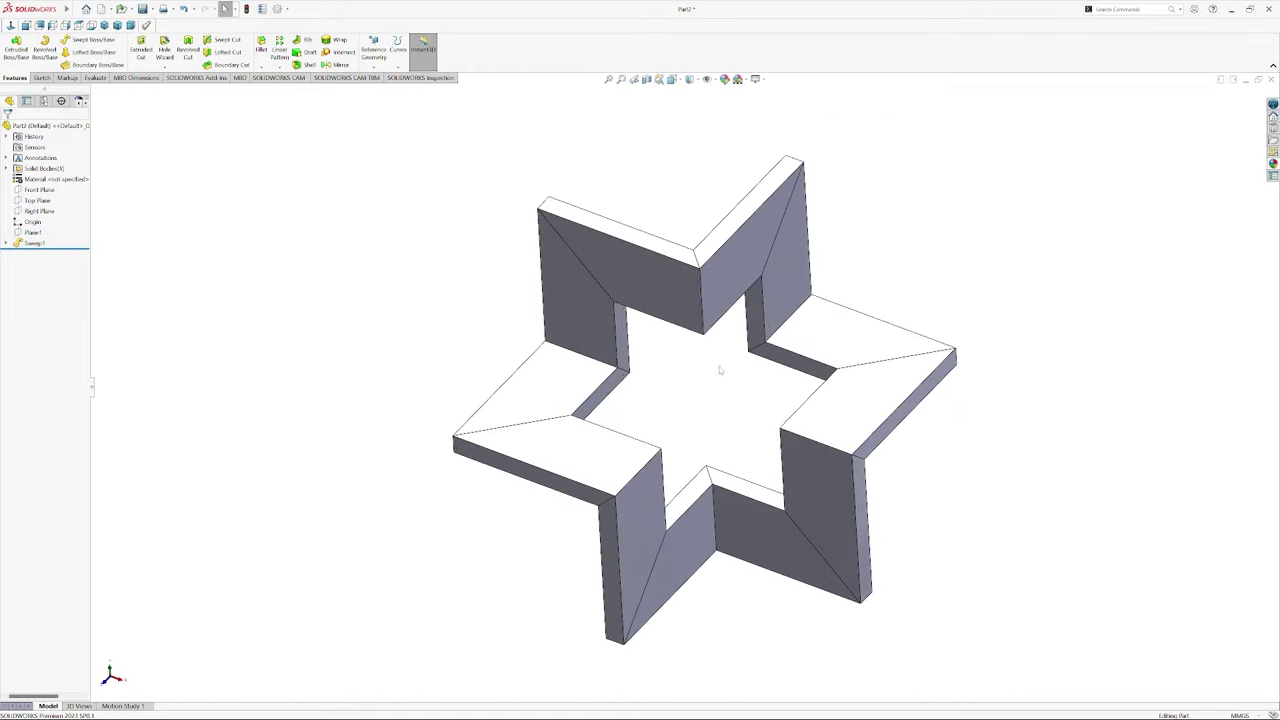
mouse_move(783, 469)
middle_down()
mouse_move(671, 357)
mouse_move(851, 360)
mouse_move(733, 385)
middle_up()
scroll(745, 380, down, 2)
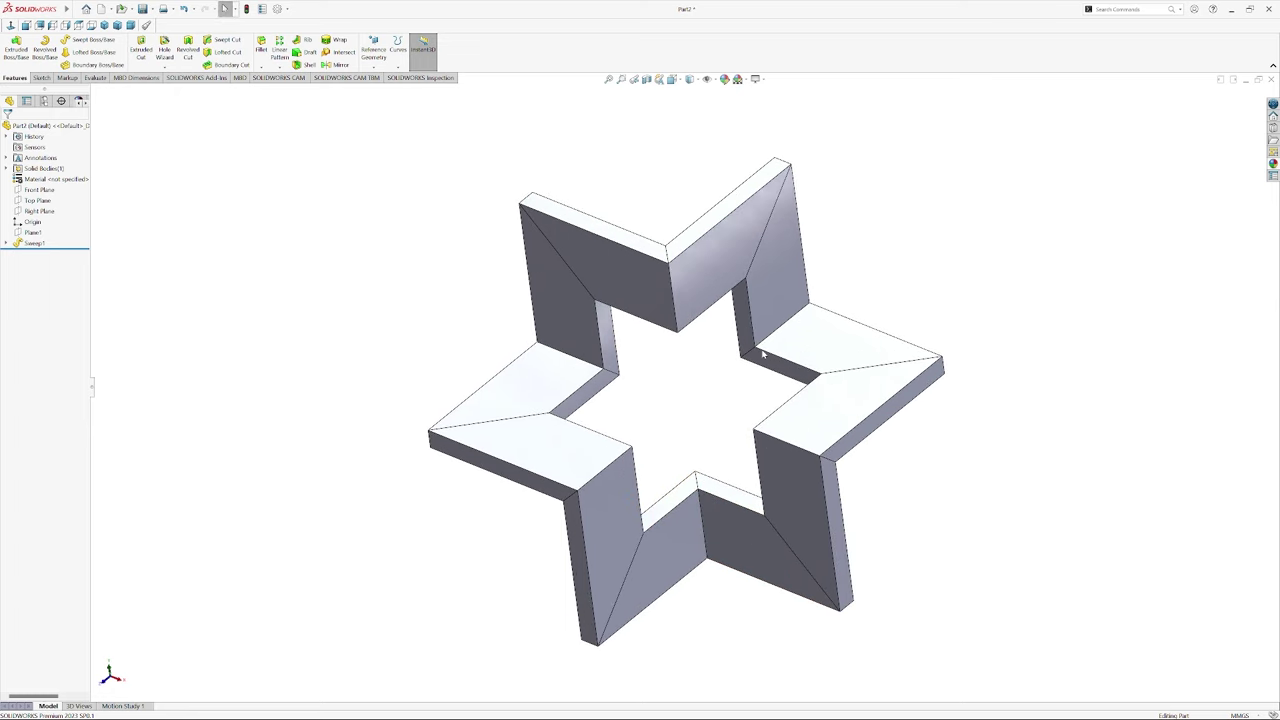
click(724, 79)
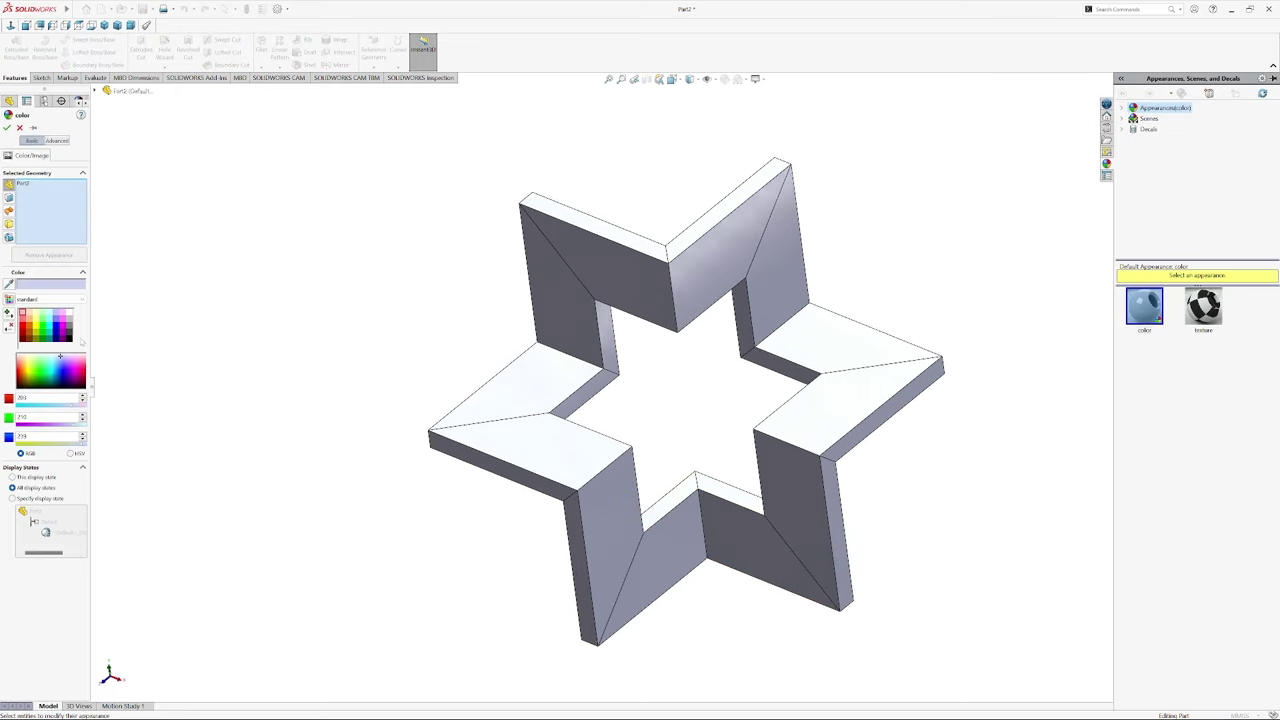
Apply pure green (RGB 0, 255, 0) to the star frame and orbit around it
click(38, 371)
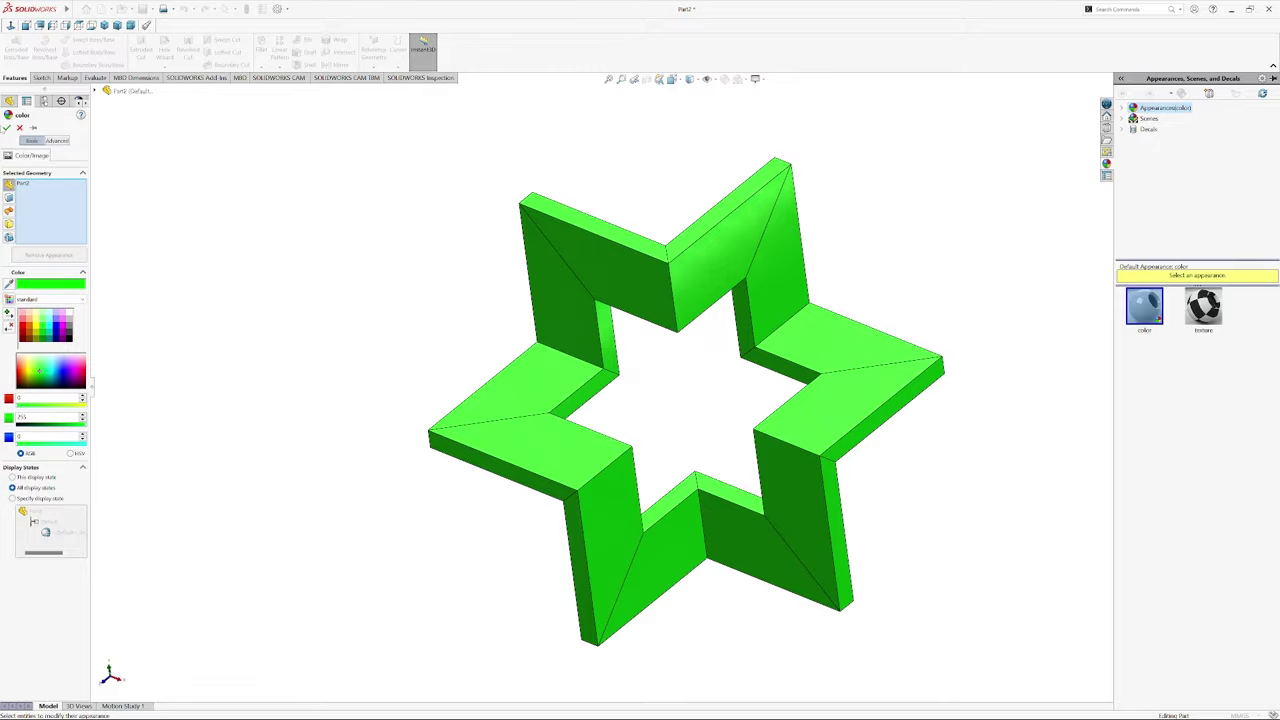
click(8, 127)
scroll(843, 483, up, 1)
scroll(803, 420, down, 2)
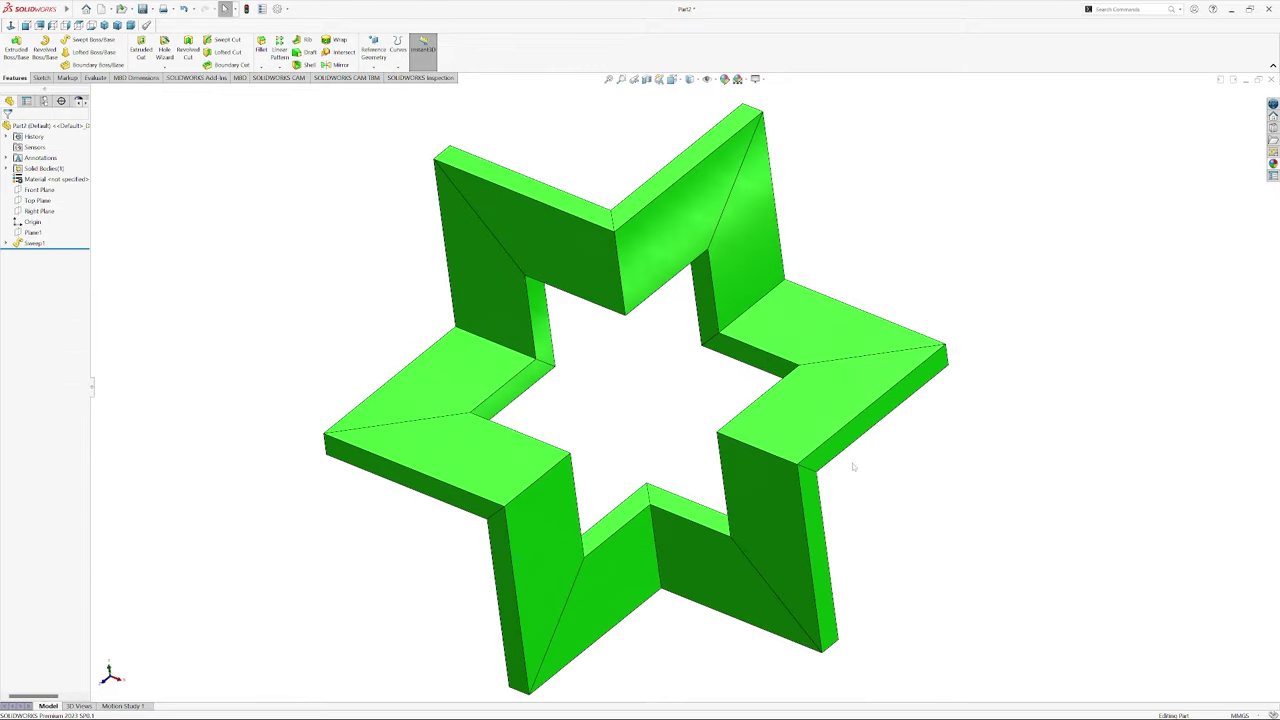
mouse_move(851, 463)
middle_down()
mouse_move(704, 537)
mouse_move(963, 443)
mouse_move(1137, 317)
mouse_move(328, 328)
mouse_move(417, 497)
mouse_move(495, 511)
middle_up()
mouse_move(593, 411)
middle_down()
mouse_move(597, 380)
mouse_move(603, 429)
mouse_move(846, 491)
mouse_move(812, 553)
mouse_move(786, 551)
middle_up()
mouse_move(672, 438)
middle_down()
mouse_move(766, 449)
mouse_move(820, 374)
mouse_move(643, 477)
mouse_move(642, 428)
mouse_move(943, 423)
mouse_move(686, 514)
mouse_move(583, 386)
mouse_move(951, 427)
mouse_move(943, 463)
mouse_move(640, 340)
mouse_move(603, 403)
mouse_move(646, 381)
mouse_move(586, 457)
mouse_move(586, 409)
mouse_move(606, 374)
mouse_move(615, 440)
mouse_move(686, 428)
mouse_move(1034, 559)
middle_up()
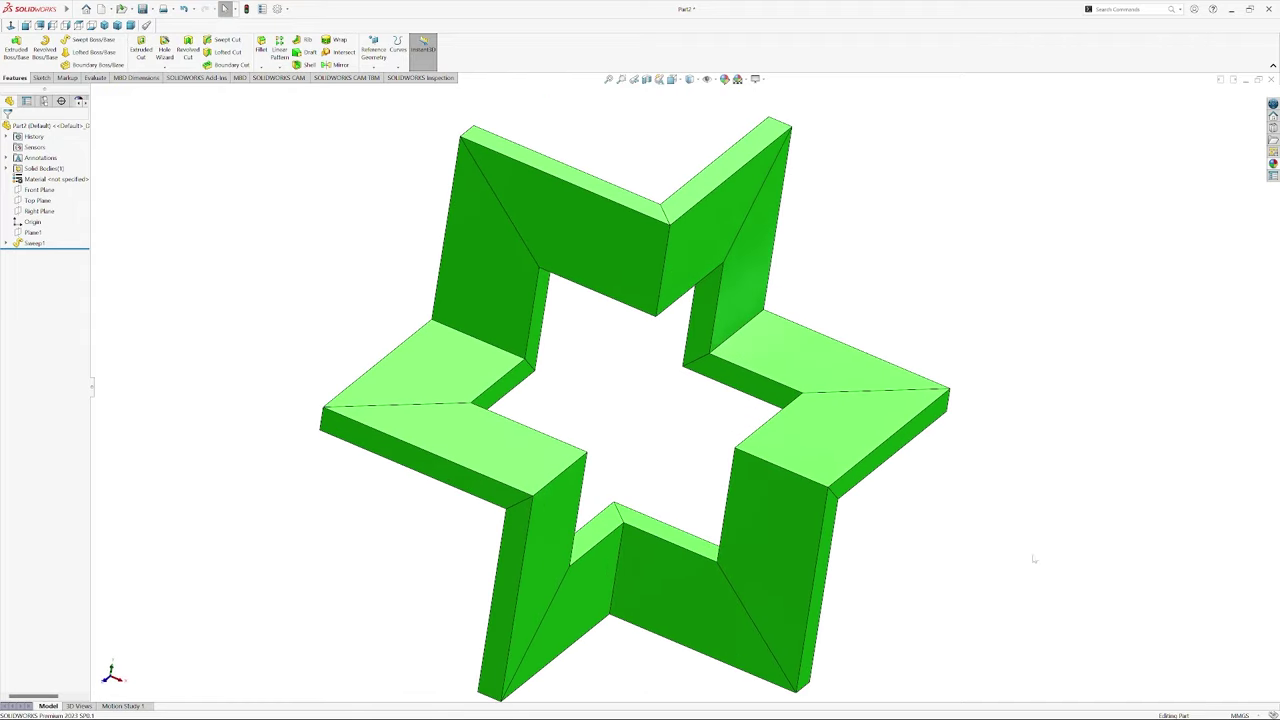